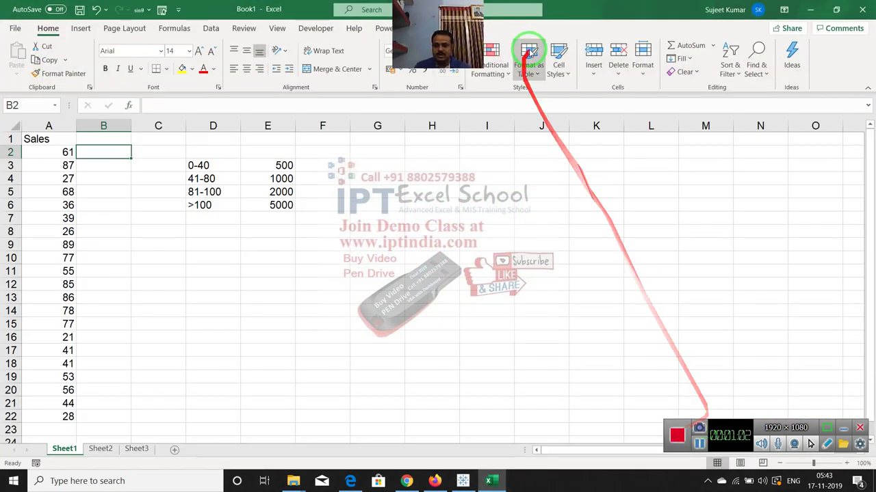
- Enter the comparison headings IF in H2 and IFS in I2
{"action": "left_click", "coordinate": [439, 151]}
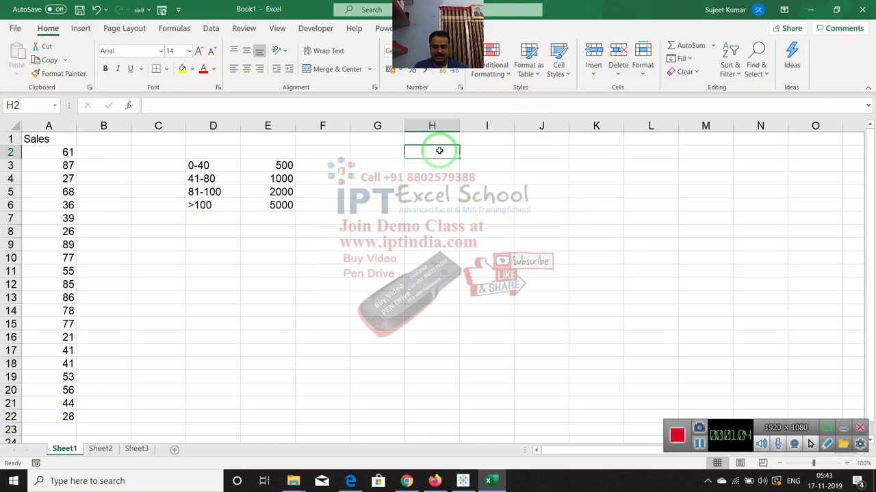
{"action": "type", "text": "IF"}
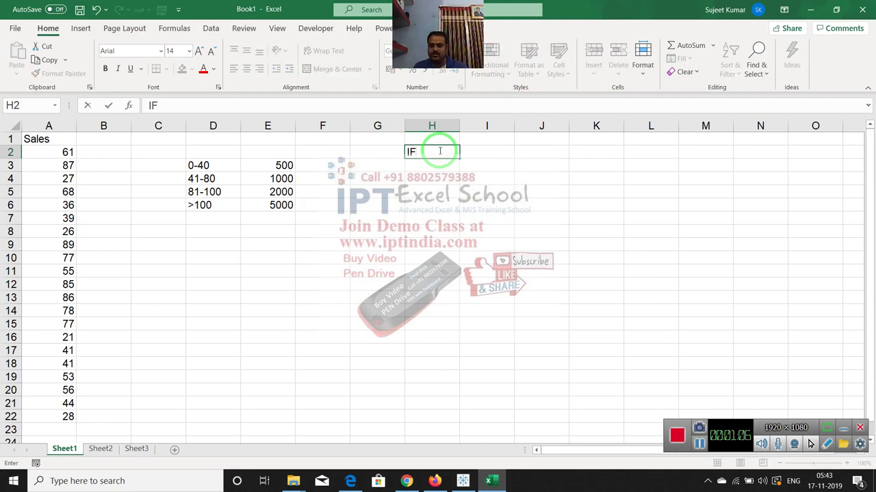
{"action": "key", "text": "Return"}
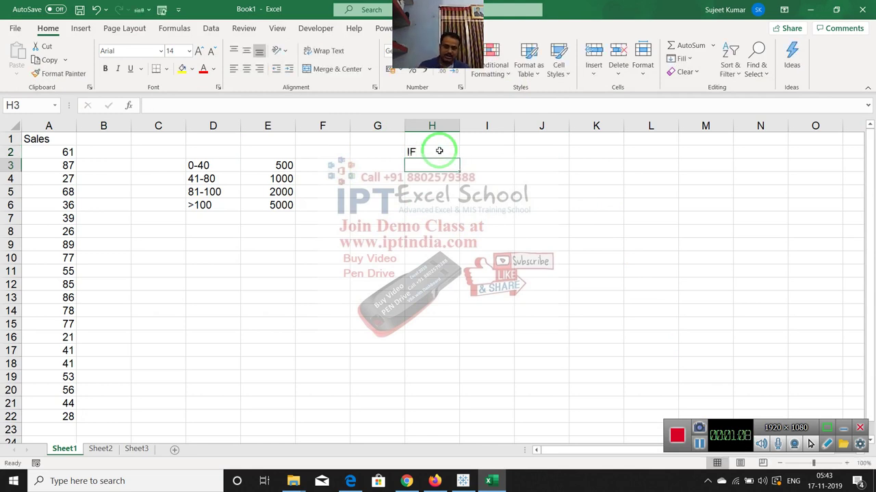
{"action": "left_click", "coordinate": [439, 150]}
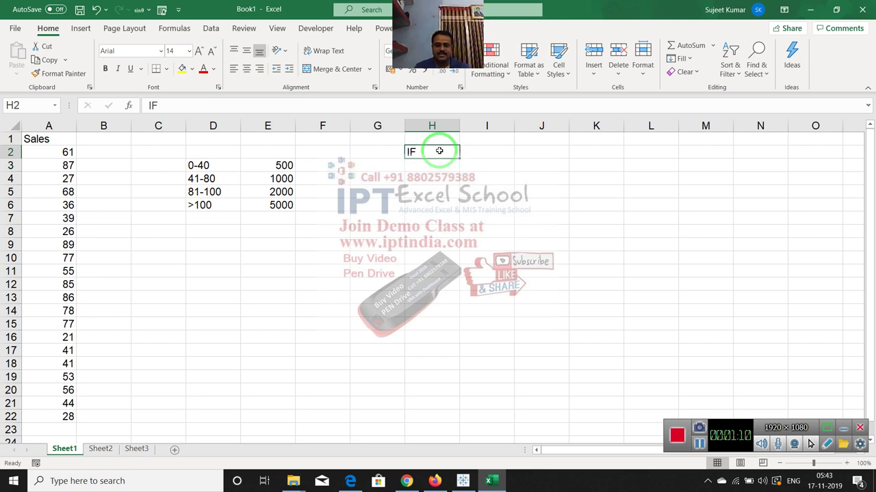
{"action": "key", "text": "Right"}
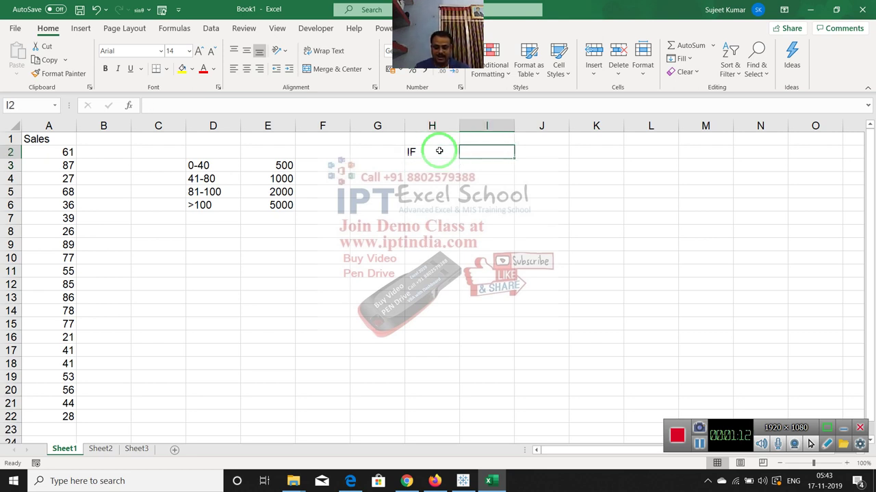
{"action": "type", "text": "I"}
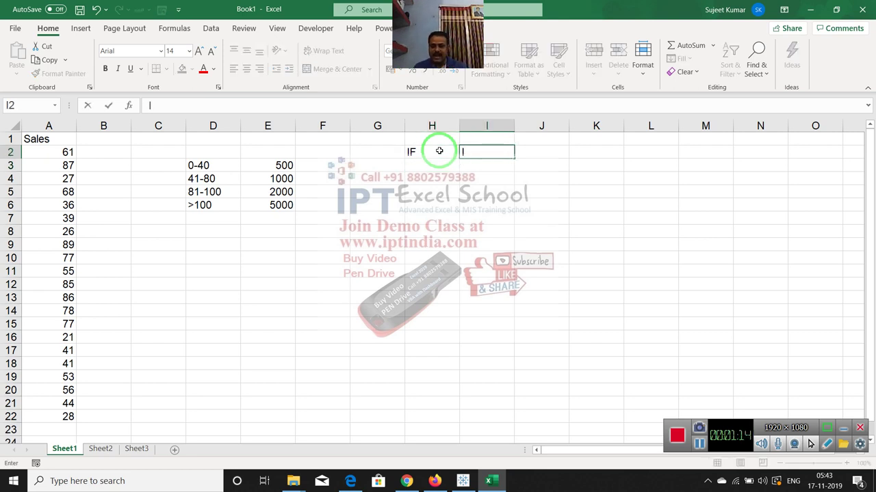
{"action": "type", "text": "FS"}
{"action": "key", "text": "Return"}
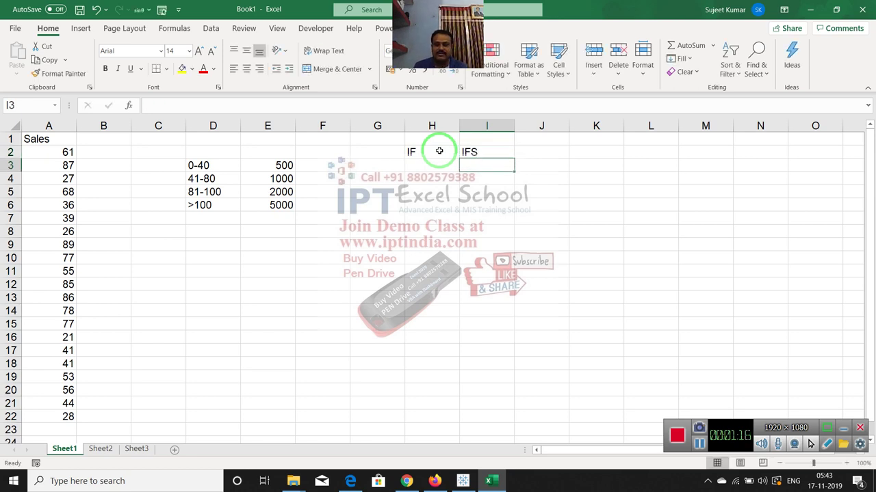
- Move from the headings back across to the Sales values in column A
{"action": "key", "text": "Up"}
{"action": "key", "text": "Left"}
{"action": "key", "text": "Right"}
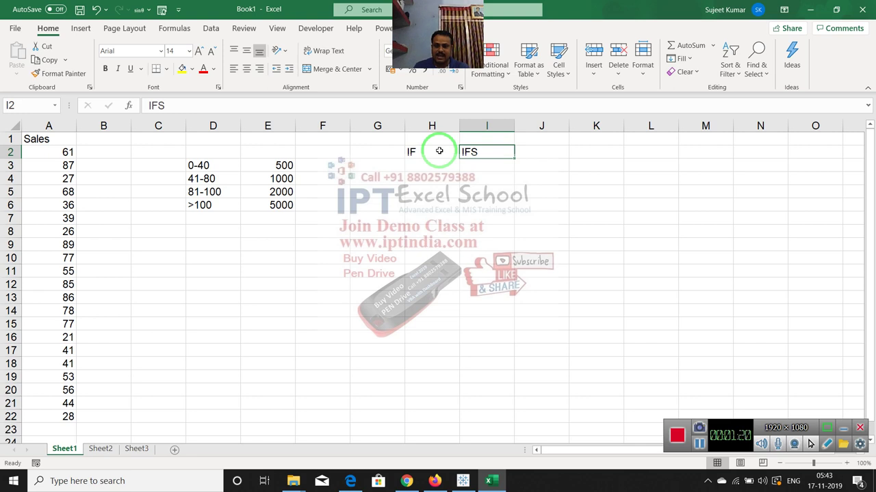
{"action": "key", "text": "Down"}
{"action": "key", "text": "Left"}
{"action": "key", "text": "Left"}
{"action": "key", "text": "ctrl+Left"}
{"action": "key", "text": "ctrl+Left"}
{"action": "key", "text": "ctrl+Left"}
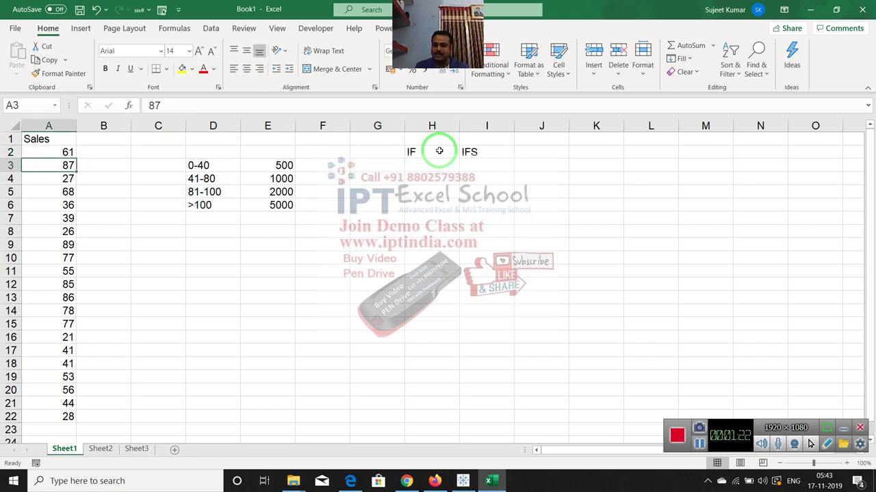
{"action": "key", "text": "Up"}
{"action": "key", "text": "Up"}
{"action": "key", "text": "Down"}
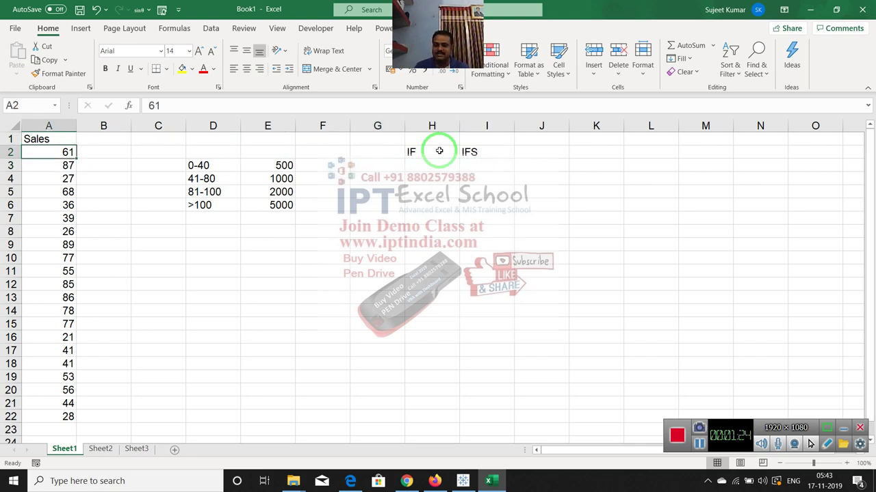
{"action": "key", "text": "ctrl+shift+Down"}
{"action": "key", "text": "Up"}
{"action": "key", "text": "Right"}
{"action": "key", "text": "Right"}
{"action": "key", "text": "Right"}
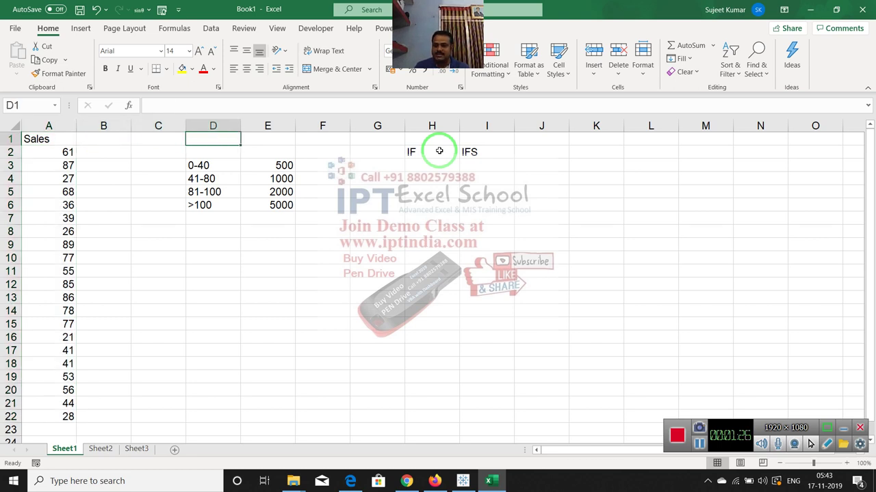
{"action": "key", "text": "Down"}
{"action": "key", "text": "Down"}
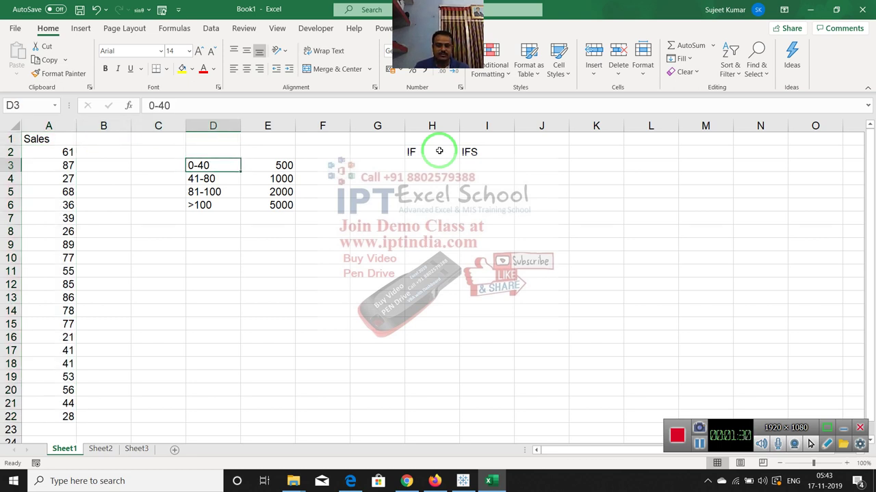
{"action": "key", "text": "Right"}
{"action": "key", "text": "Down"}
{"action": "key", "text": "Left"}
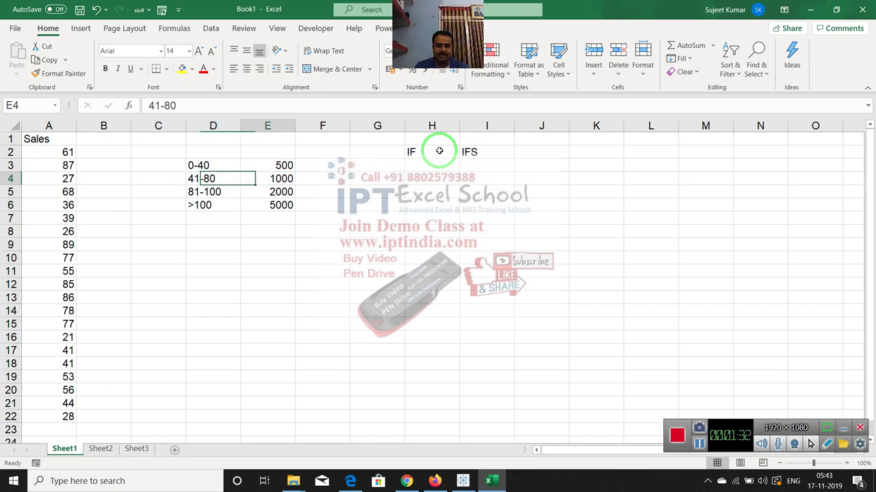
{"action": "key", "text": "Right"}
{"action": "key", "text": "Down"}
{"action": "key", "text": "Left"}
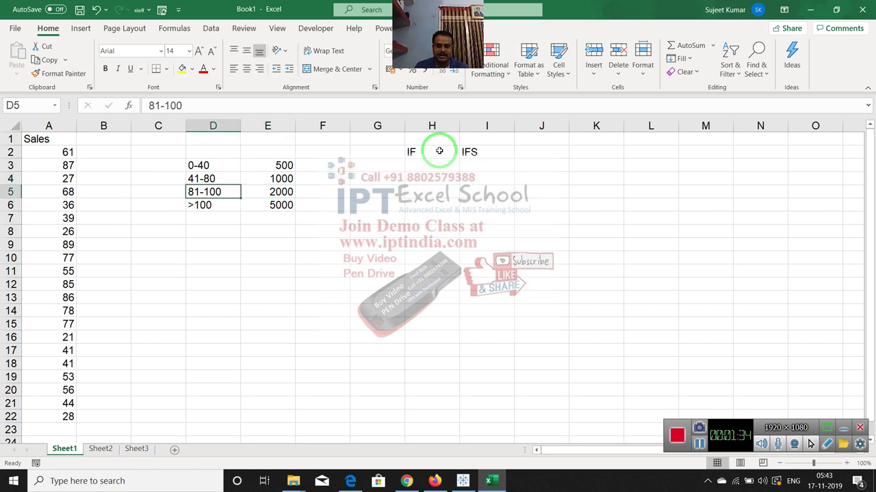
{"action": "key", "text": "Right"}
{"action": "key", "text": "Down"}
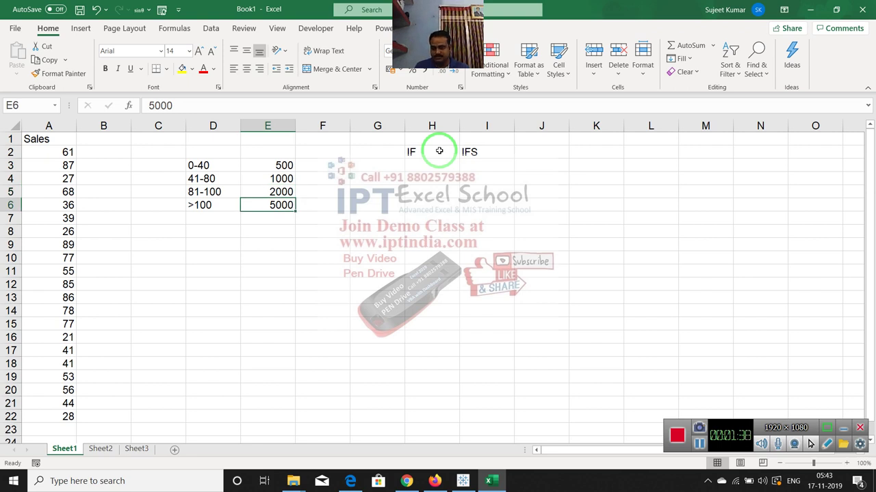
{"action": "key", "text": "Left"}
{"action": "key", "text": "Left"}
{"action": "key", "text": "Left"}
{"action": "key", "text": "Left"}
{"action": "key", "text": "Up"}
{"action": "key", "text": "Up"}
{"action": "key", "text": "Up"}
{"action": "key", "text": "Up"}
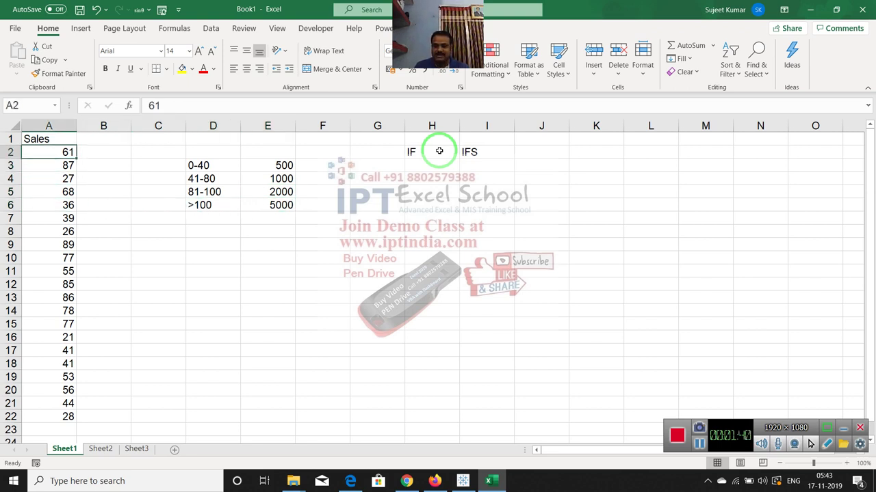
{"action": "key", "text": "Right"}
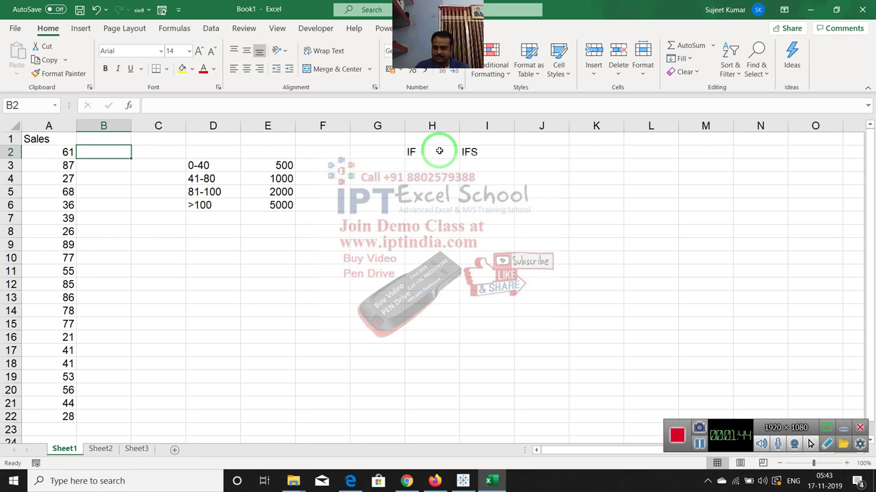
- Enter =IF(A2<=40,500,IF(A2<=80,1000,IF(A2<=100,2000,IF(A2>100,5000 in B2
{"action": "type", "text": "="}
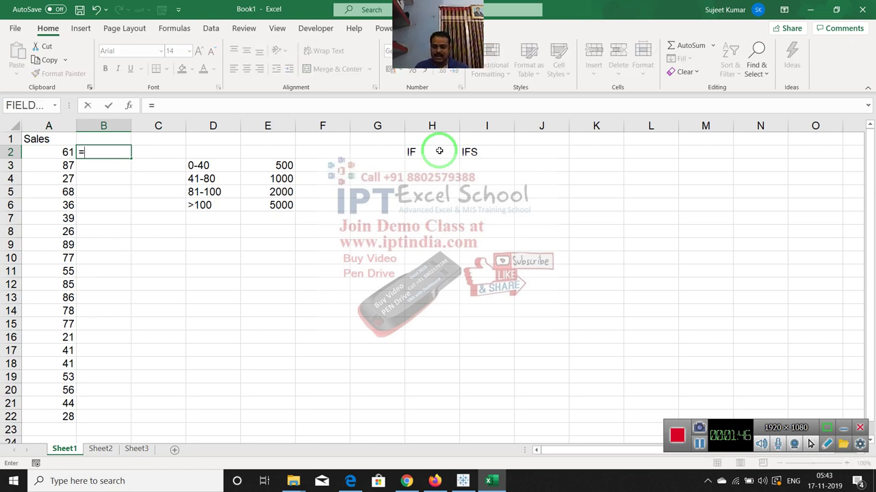
{"action": "type", "text": "IF("}
{"action": "key", "text": "Left"}
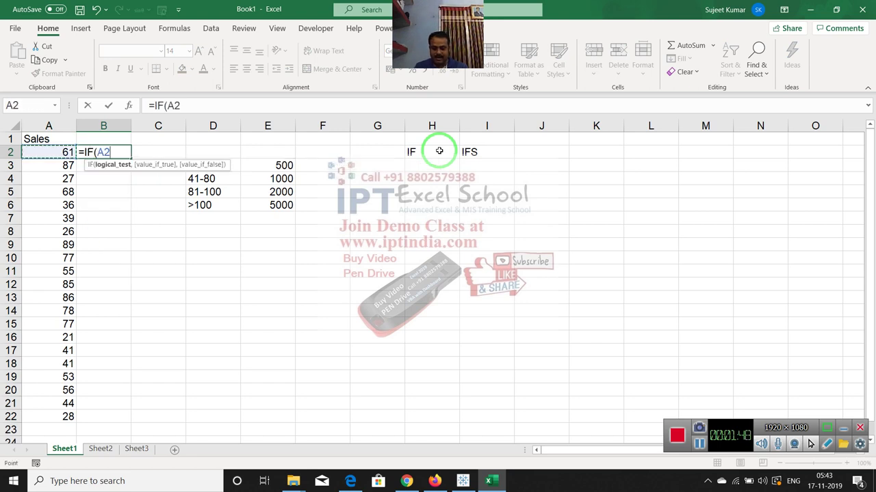
{"action": "type", "text": "<=40"}
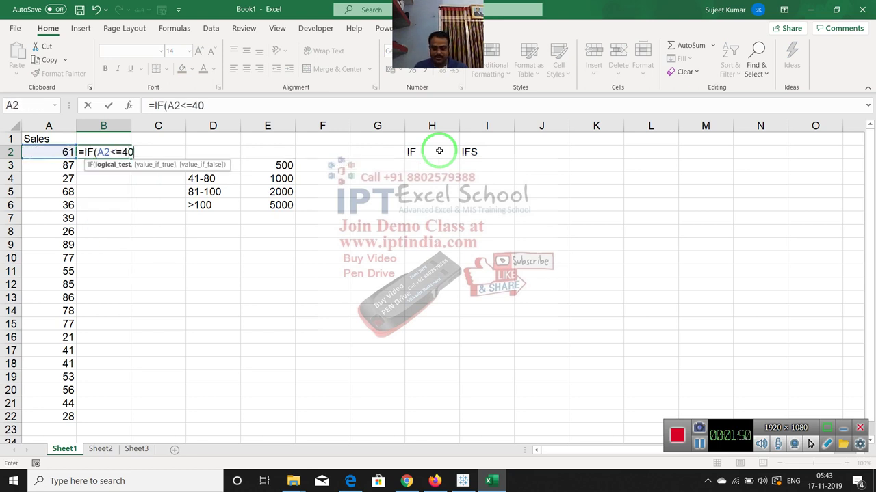
{"action": "type", "text": ",500"}
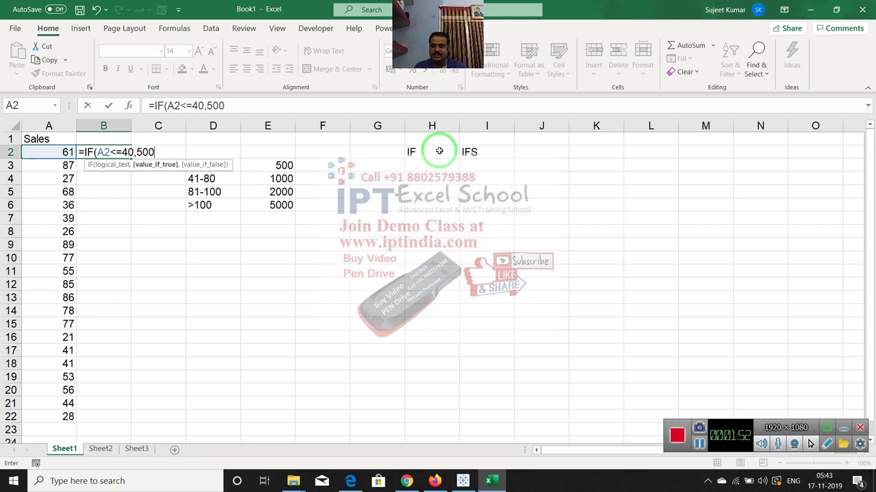
{"action": "type", "text": ","}
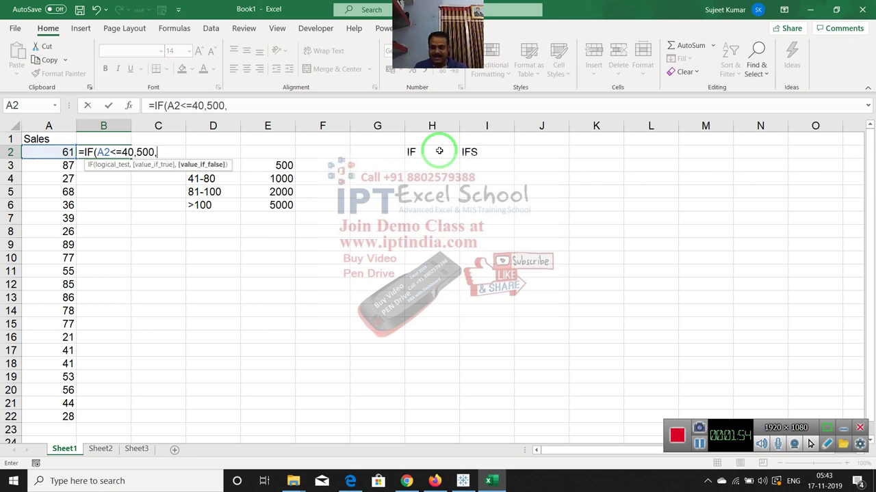
{"action": "type", "text": "IF("}
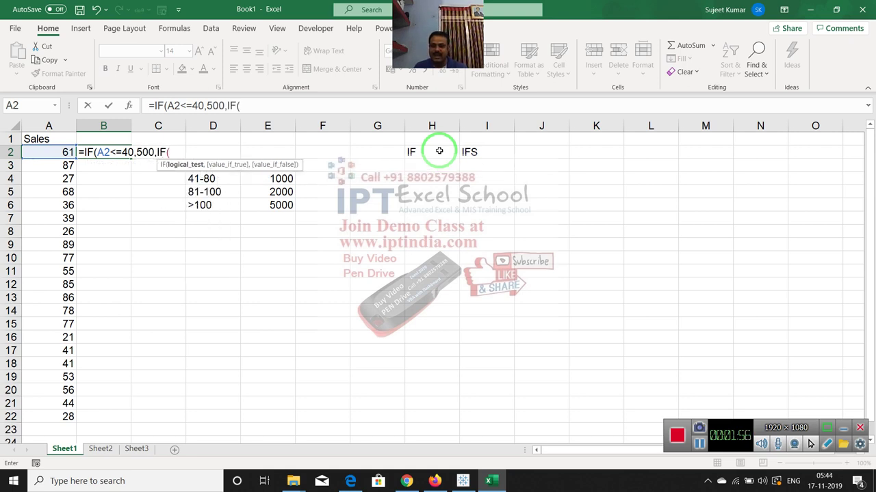
{"action": "type", "text": "A2<="}
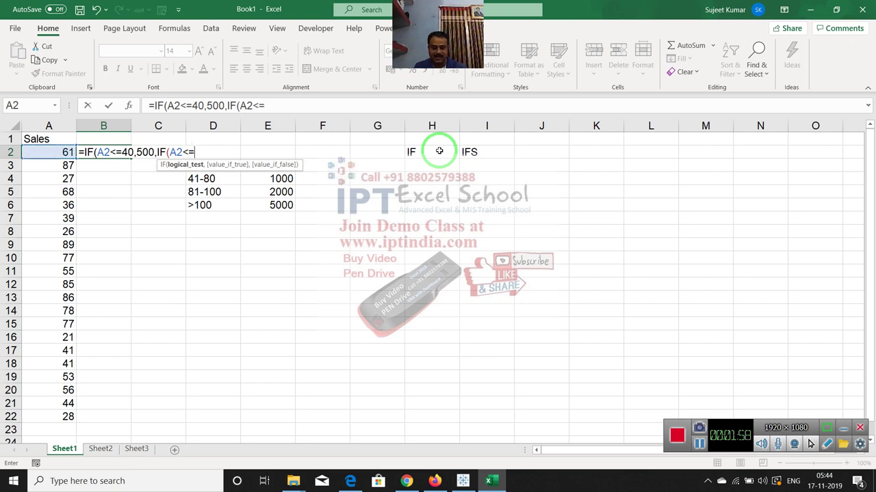
{"action": "type", "text": "80,1"}
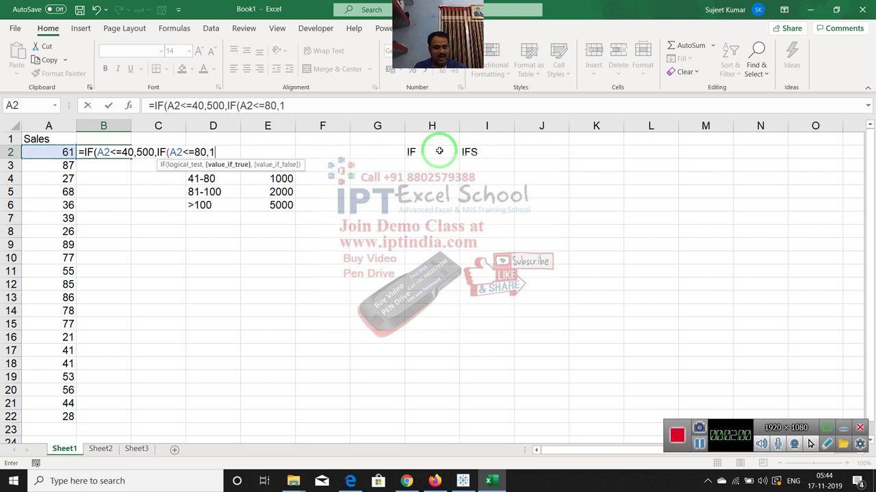
{"action": "type", "text": "000"}
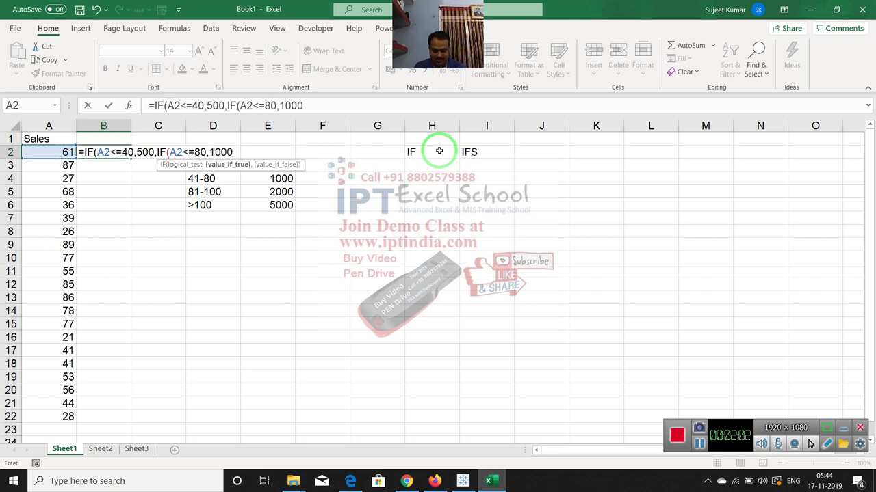
{"action": "type", "text": ",IF("}
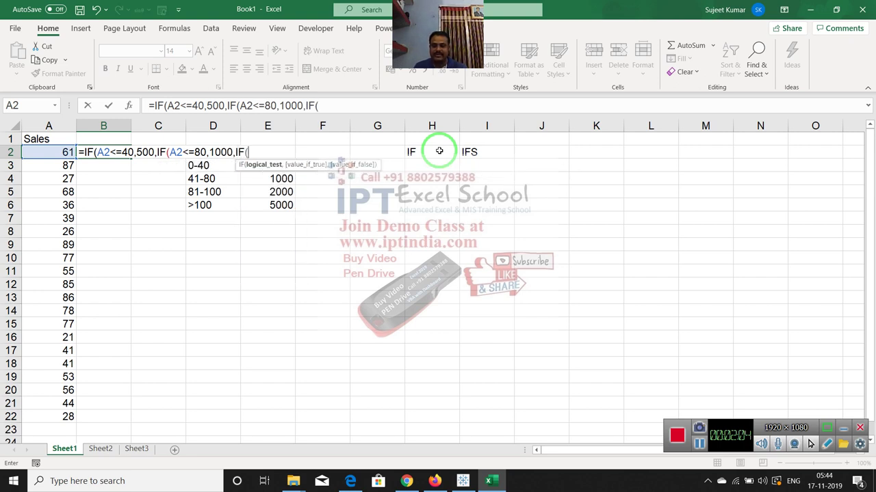
{"action": "type", "text": "A2<"}
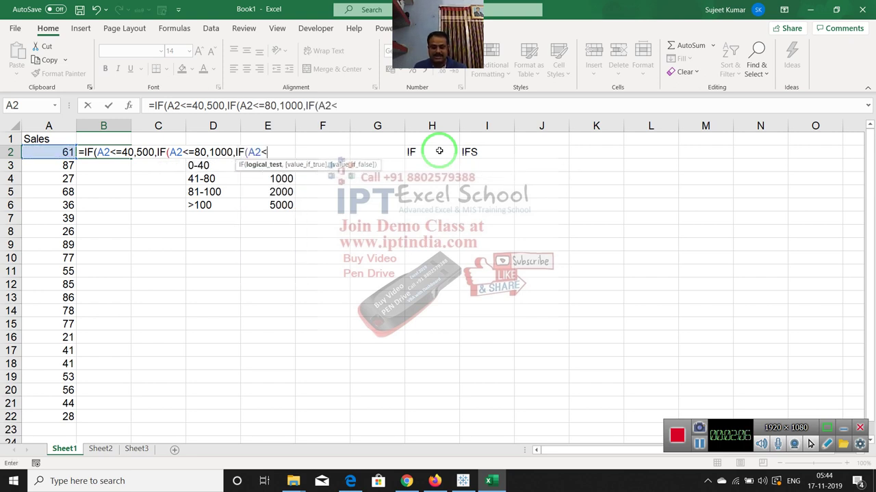
{"action": "type", "text": "=10"}
{"action": "type", "text": "0,2000"}
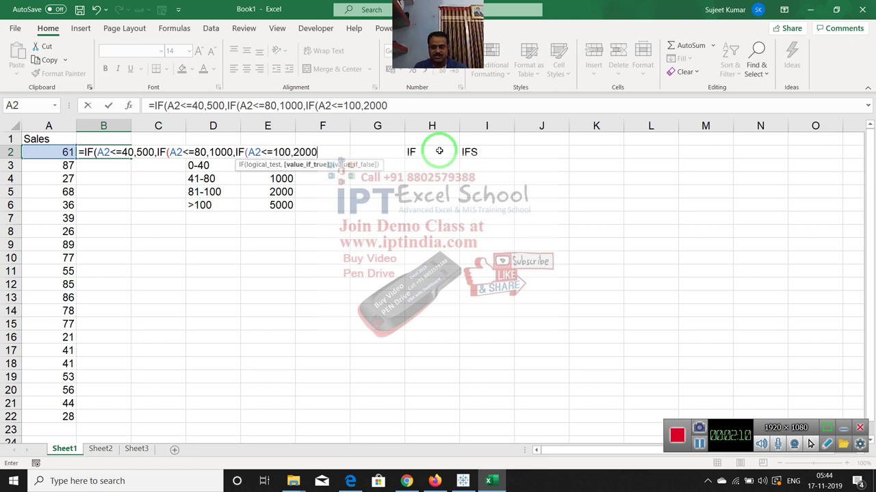
{"action": "type", "text": ",IF"}
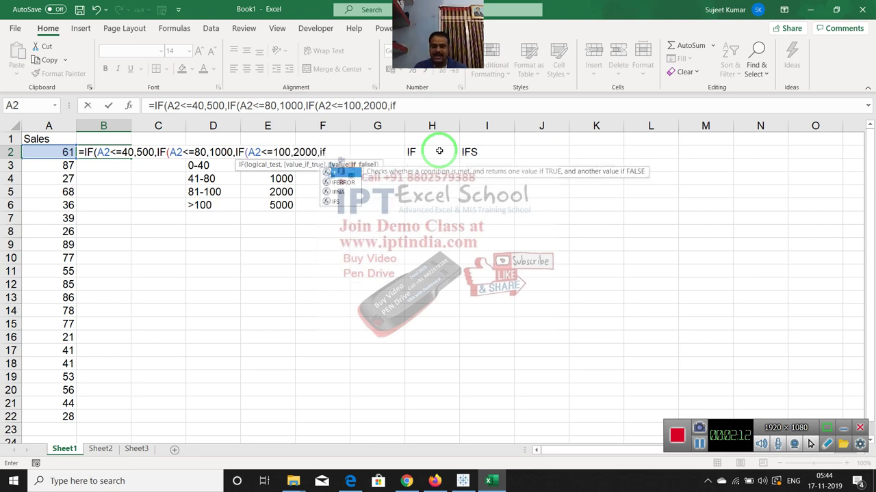
{"action": "type", "text": "(A2"}
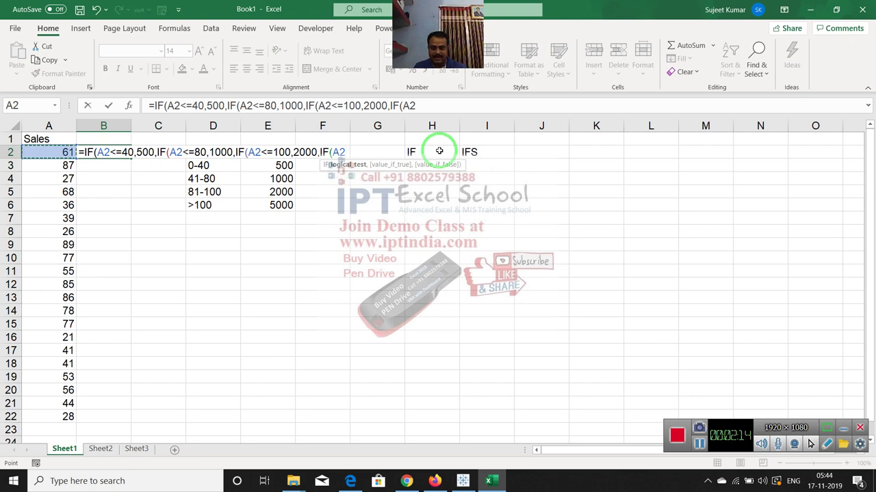
{"action": "type", "text": "<="}
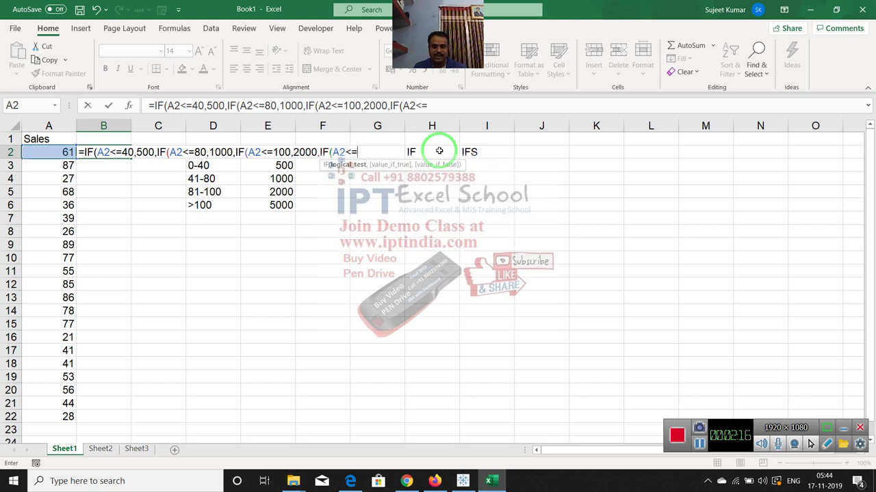
{"action": "key", "text": "BackSpace"}
{"action": "key", "text": "BackSpace"}
{"action": "type", "text": ">1"}
{"action": "type", "text": "00,"}
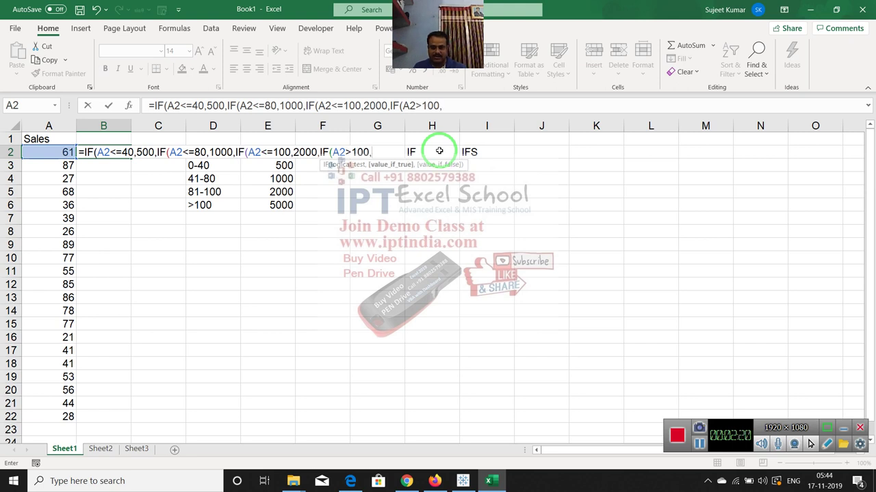
{"action": "type", "text": "5000"}
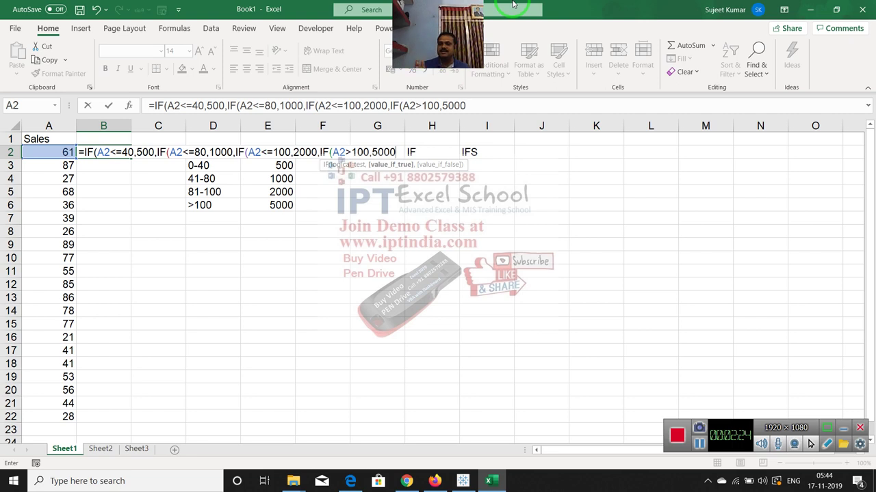
{"action": "key", "text": "Return"}
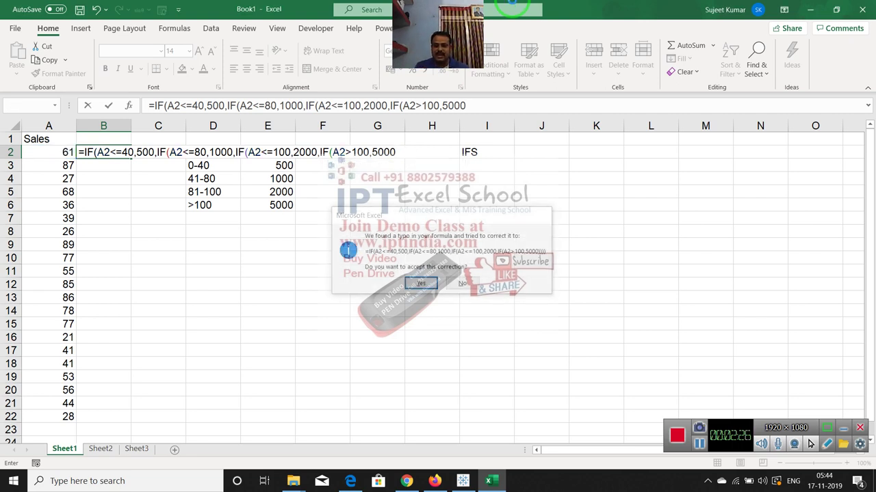
- Accept the parenthesis correction and review B2's formula, which returns 1000 for sales of 61
{"action": "key", "text": "Return"}
{"action": "key", "text": "Up"}
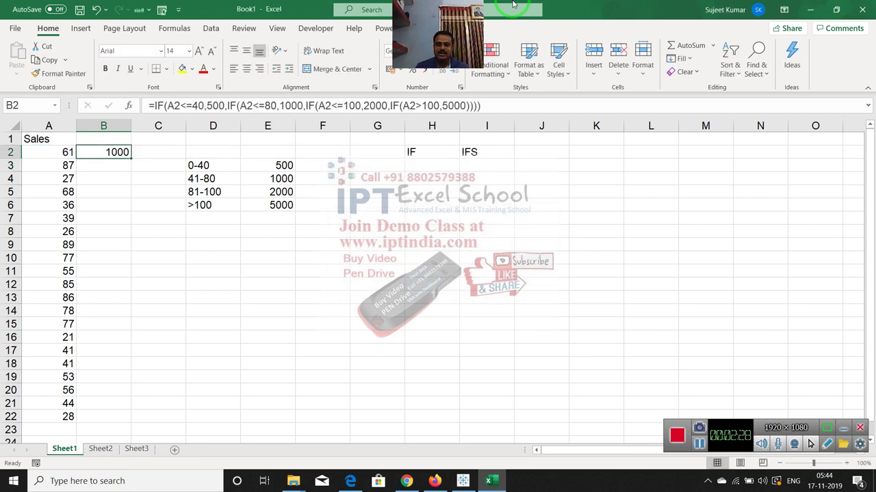
{"action": "key", "text": "F2"}
{"action": "key", "text": "Left"}
{"action": "key", "text": "Left"}
{"action": "key", "text": "Left"}
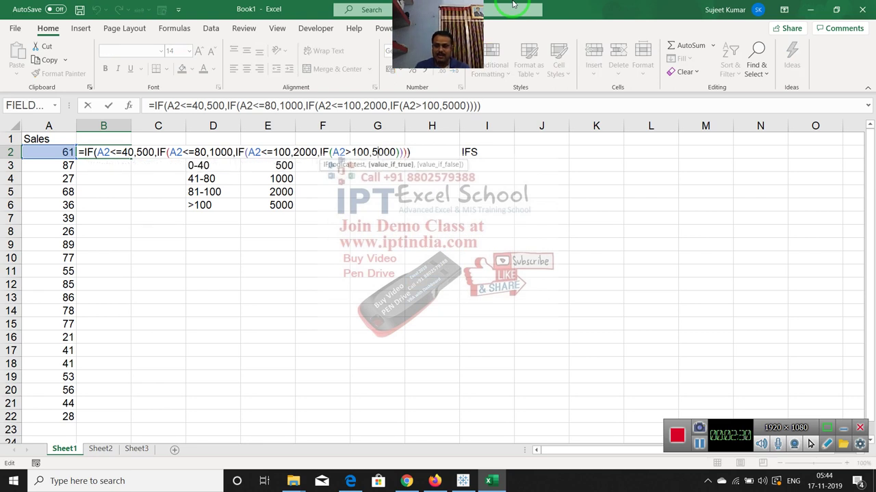
{"action": "key", "text": "Left"}
{"action": "key", "text": "Left"}
{"action": "key", "text": "Left"}
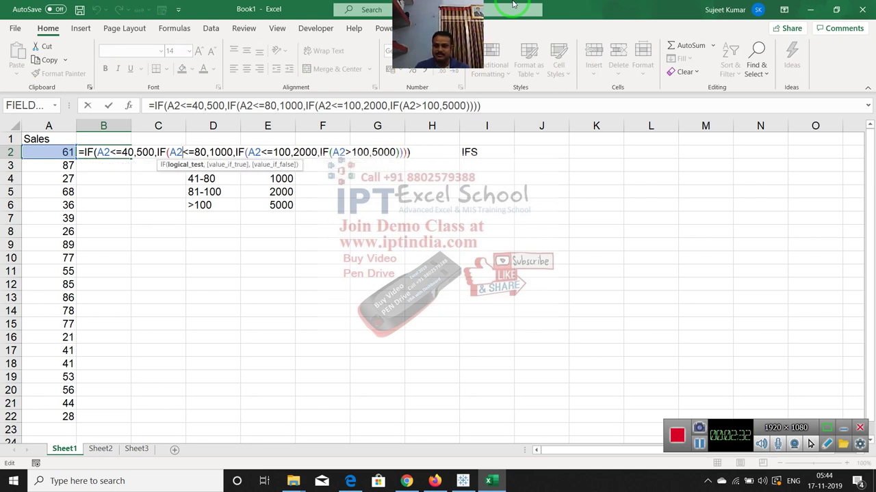
{"action": "key", "text": "Left"}
{"action": "key", "text": "Left"}
{"action": "key", "text": "Left"}
{"action": "key", "text": "Left"}
{"action": "key", "text": "Left"}
{"action": "key", "text": "Left"}
{"action": "key", "text": "ctrl+Return"}
{"action": "key", "text": "Right"}
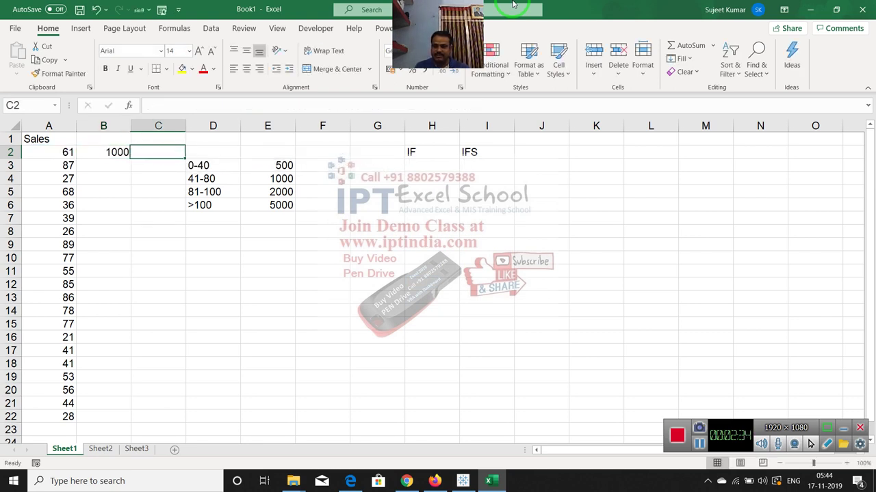
- Show B2's formula as text in C2 with =FORMULATEXT(B2)
{"action": "type", "text": "=for"}
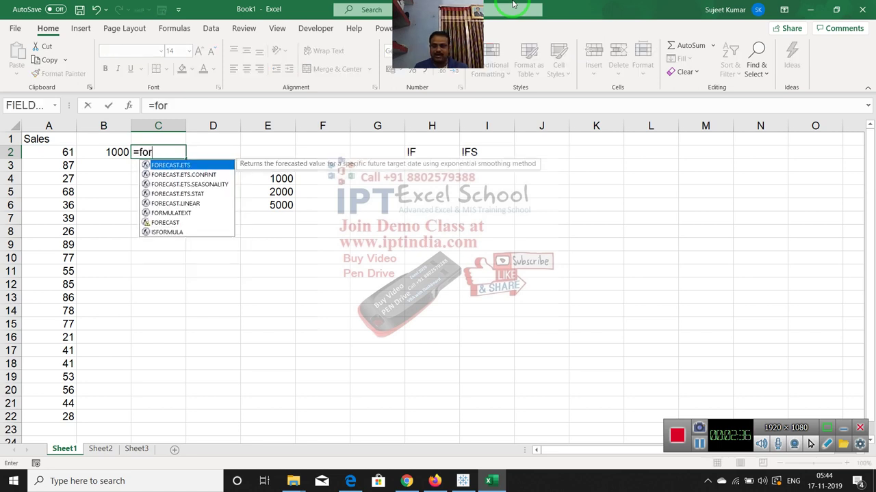
{"action": "key", "text": "Down"}
{"action": "key", "text": "Down"}
{"action": "key", "text": "Down"}
{"action": "key", "text": "Down"}
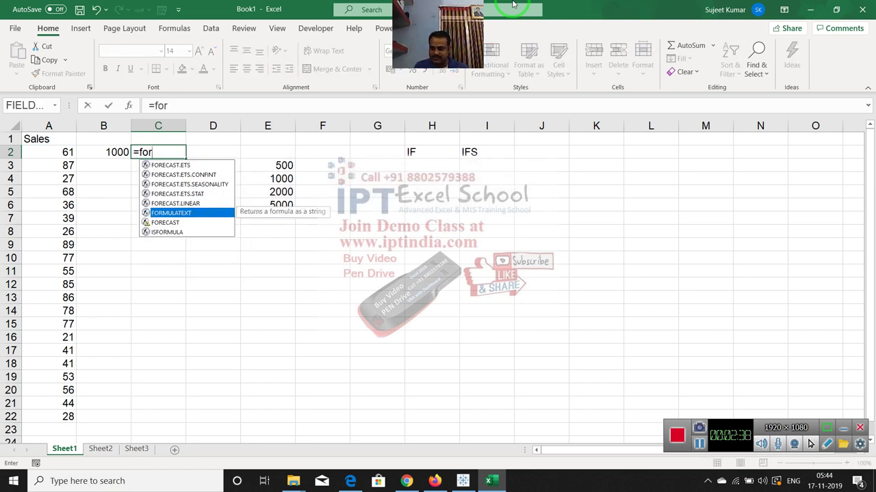
{"action": "key", "text": "Tab"}
{"action": "key", "text": "Left"}
{"action": "key", "text": "Return"}
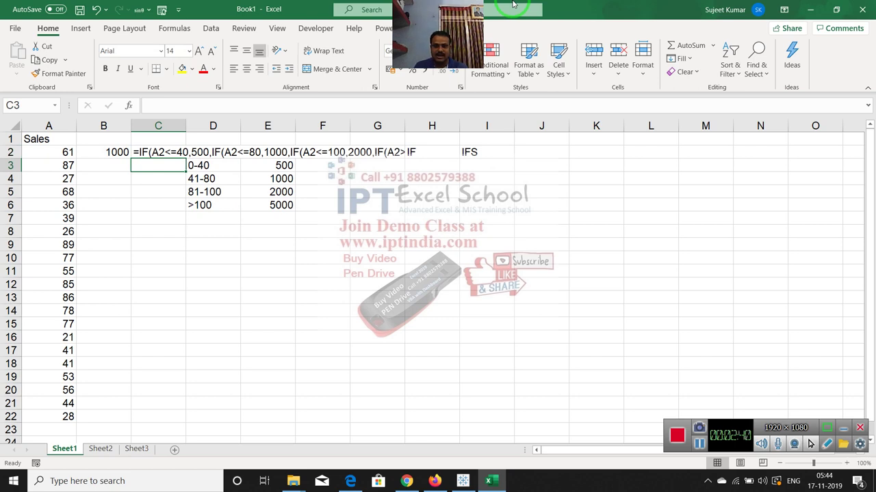
- Move the IF and IFS headings down from H2:I2 to H3:I3
{"action": "mouse_move", "coordinate": [868, 27]}
{"action": "left_mouse_down"}
{"action": "mouse_move", "coordinate": [404, 159]}
{"action": "mouse_move", "coordinate": [479, 153]}
{"action": "mouse_move", "coordinate": [465, 168]}
{"action": "left_mouse_up"}
{"action": "left_click", "coordinate": [431, 205]}
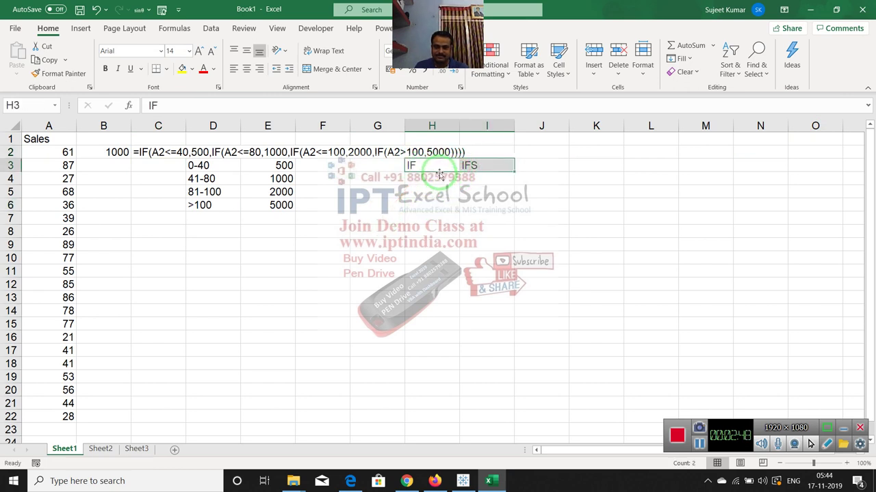
{"action": "left_click", "coordinate": [117, 165]}
- Set cell H4's font to Wingdings 2
{"action": "left_click", "coordinate": [438, 178]}
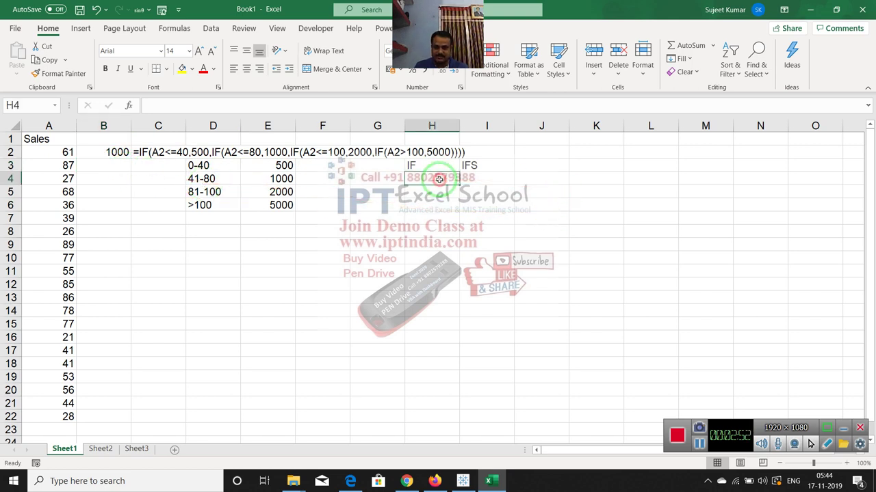
{"action": "double_click", "coordinate": [438, 179]}
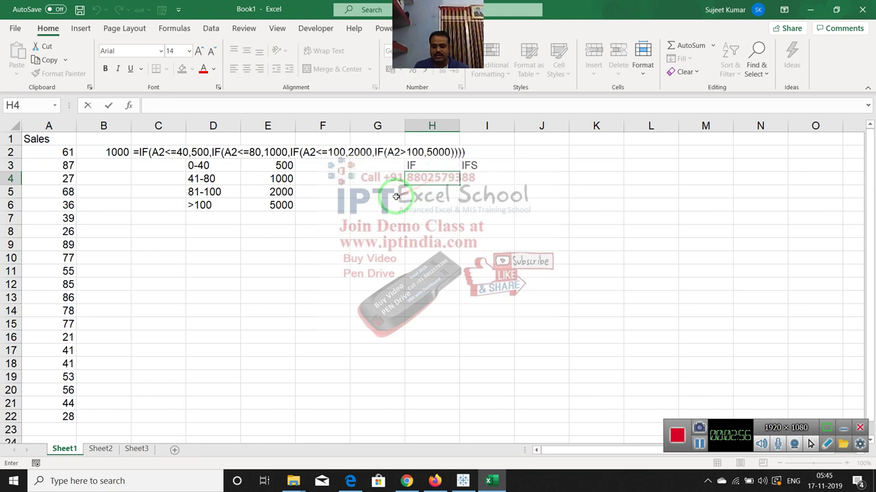
{"action": "left_click", "coordinate": [137, 52]}
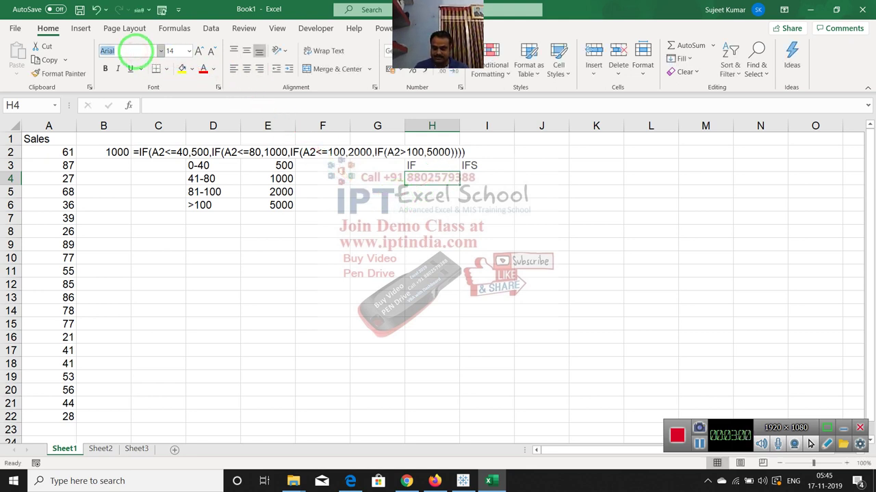
{"action": "type", "text": "Webdings"}
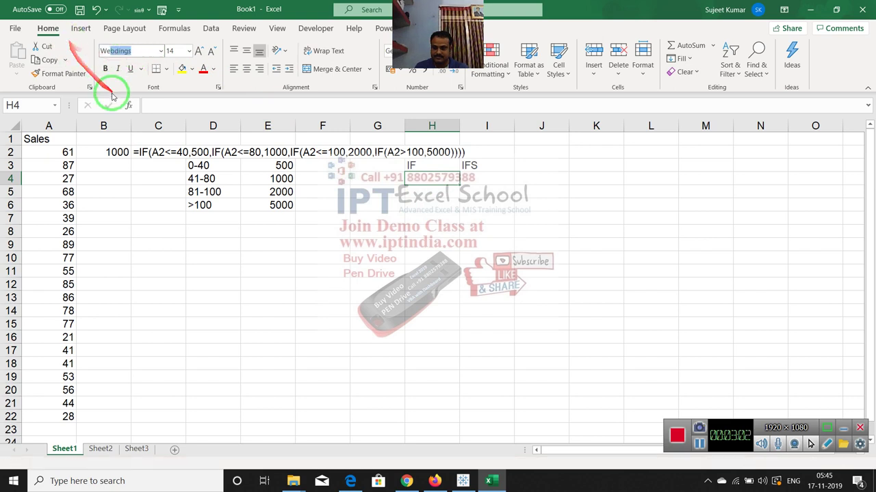
{"action": "left_click", "coordinate": [107, 71]}
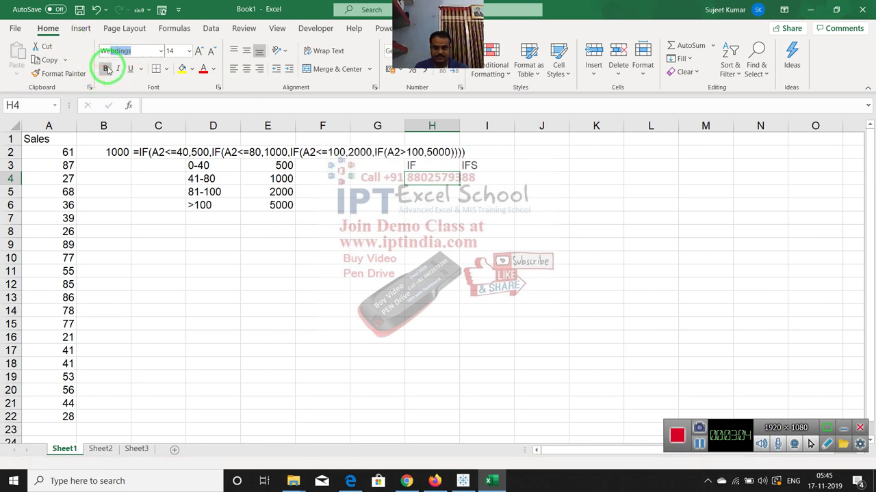
{"action": "key", "text": "alt+Down"}
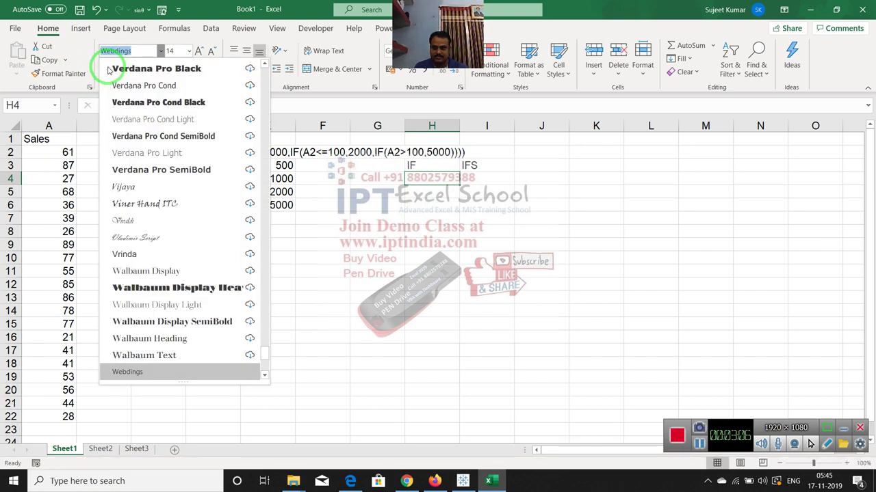
{"action": "key", "text": "Down"}
{"action": "key", "text": "Down"}
{"action": "key", "text": "Down"}
{"action": "key", "text": "Down"}
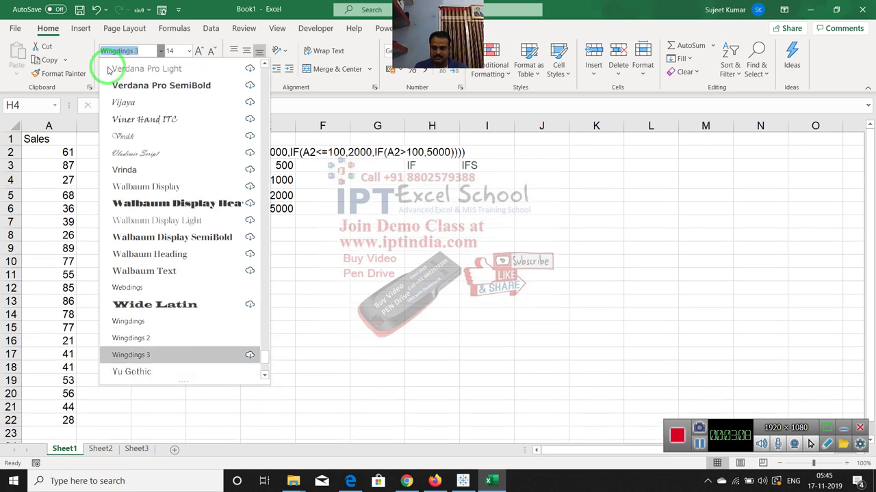
{"action": "key", "text": "Up"}
{"action": "key", "text": "Return"}
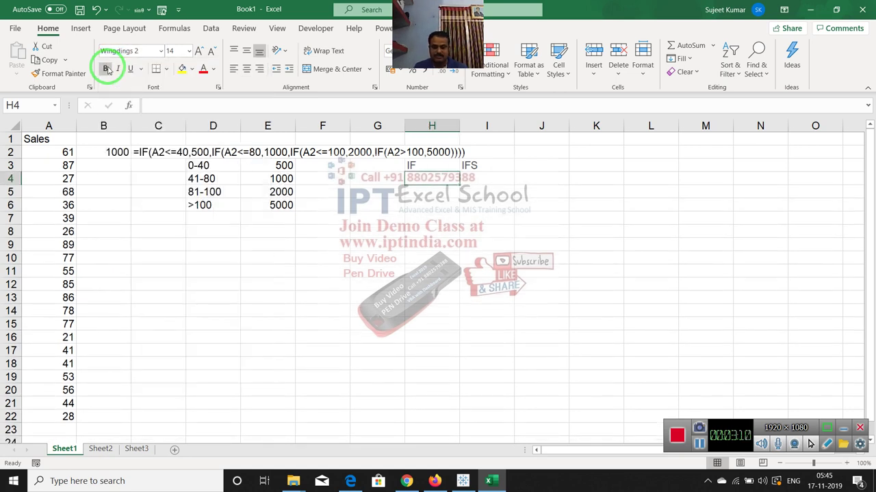
- Type P in H4 to produce the check mark under the IF heading
{"action": "type", "text": "P"}
{"action": "key", "text": "Return"}
{"action": "key", "text": "Left"}
{"action": "key", "text": "Left"}
{"action": "key", "text": "Left"}
{"action": "key", "text": "Left"}
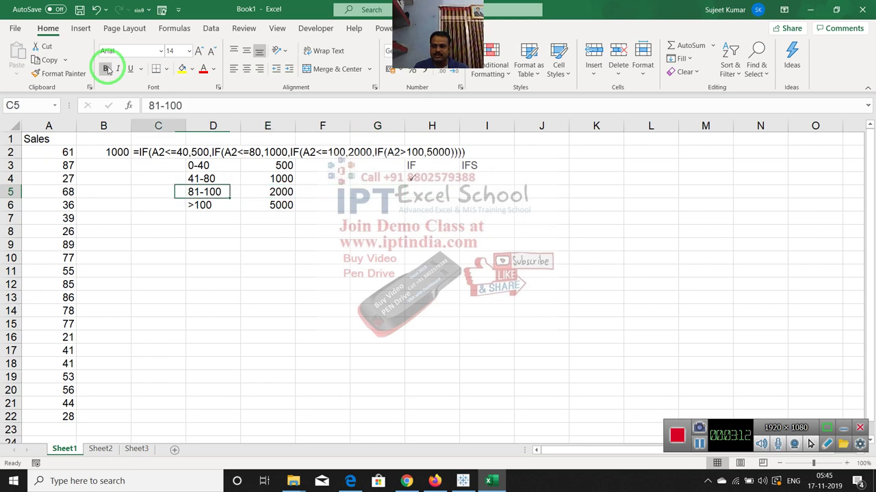
{"action": "key", "text": "Left"}
{"action": "key", "text": "Left"}
{"action": "key", "text": "Left"}
{"action": "key", "text": "Up"}
{"action": "key", "text": "Up"}
{"action": "key", "text": "Right"}
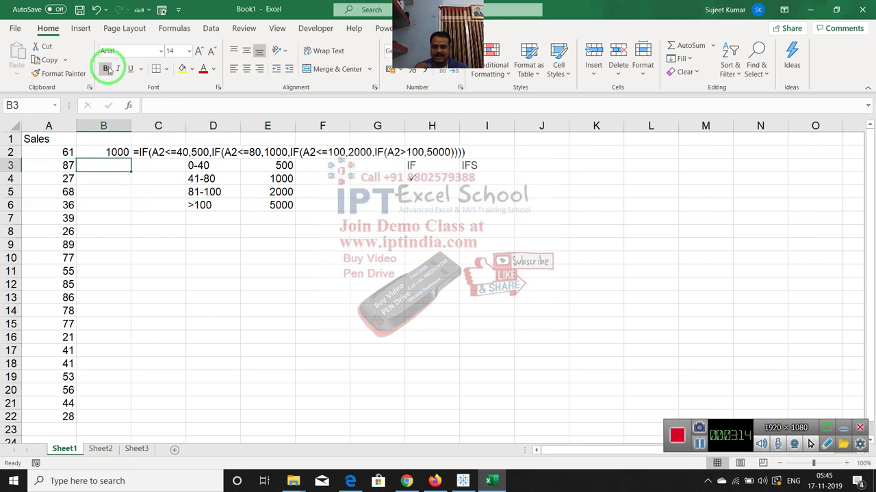
- Enter =IFS(A3<=40,500,A3<=80,1000,A3<=100,2000,A3>100,5000) in B3, returning 2000 for sales of 87
{"action": "type", "text": "="}
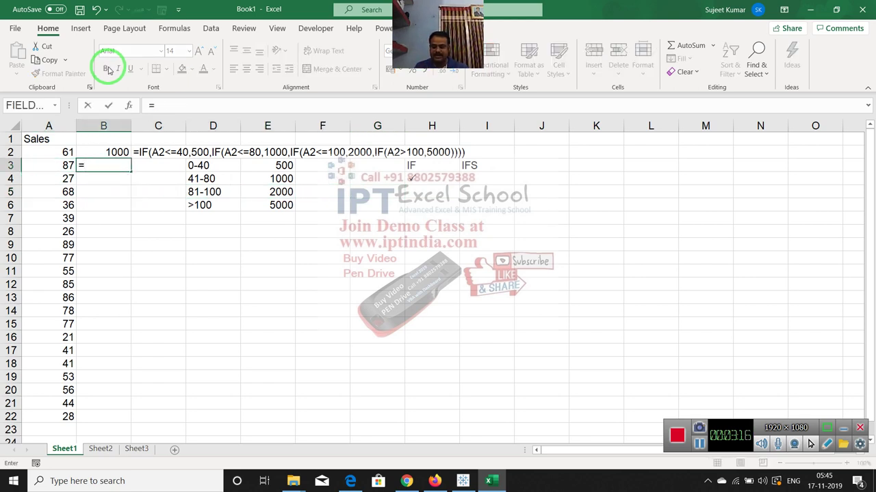
{"action": "type", "text": "ifs"}
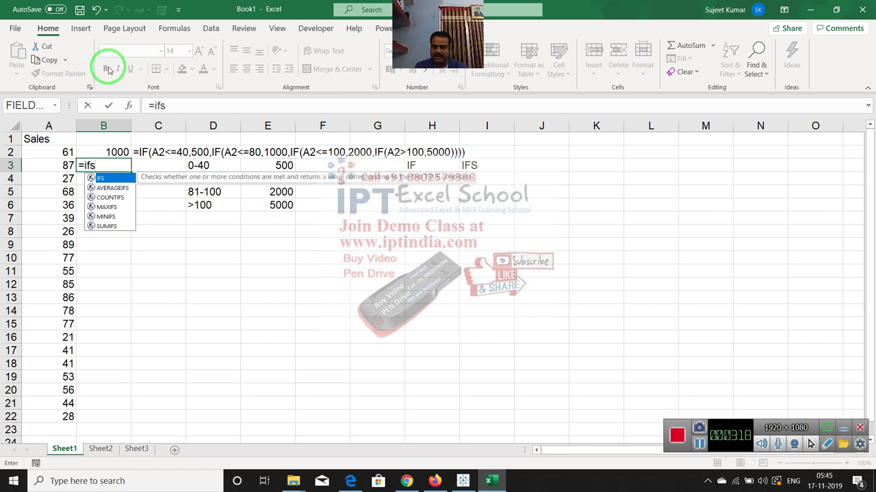
{"action": "key", "text": "Tab"}
{"action": "key", "text": "Left"}
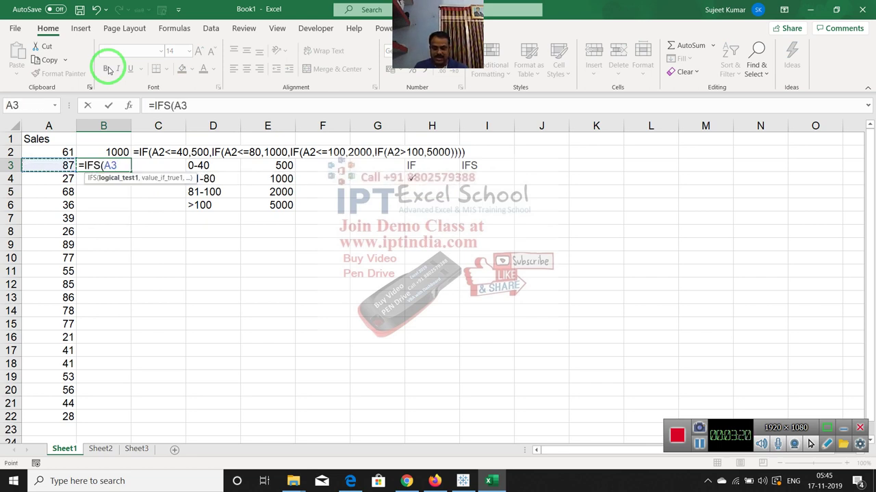
{"action": "type", "text": "<=41"}
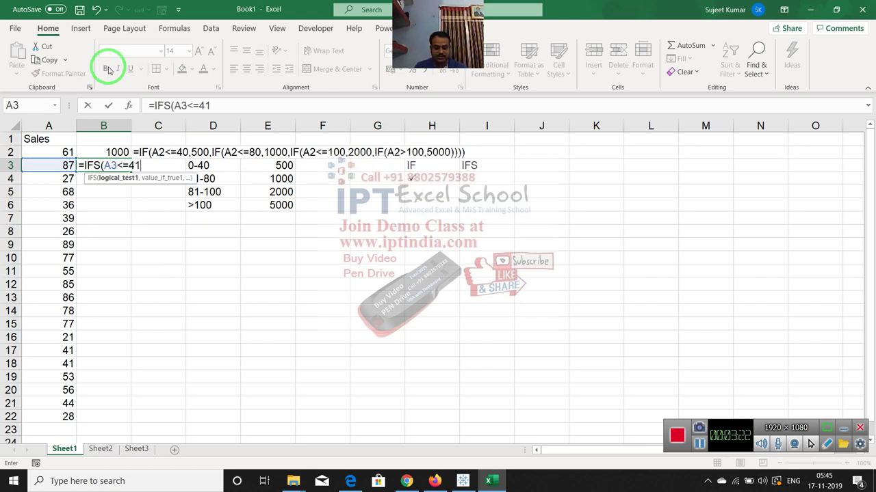
{"action": "key", "text": "BackSpace"}
{"action": "type", "text": "0"}
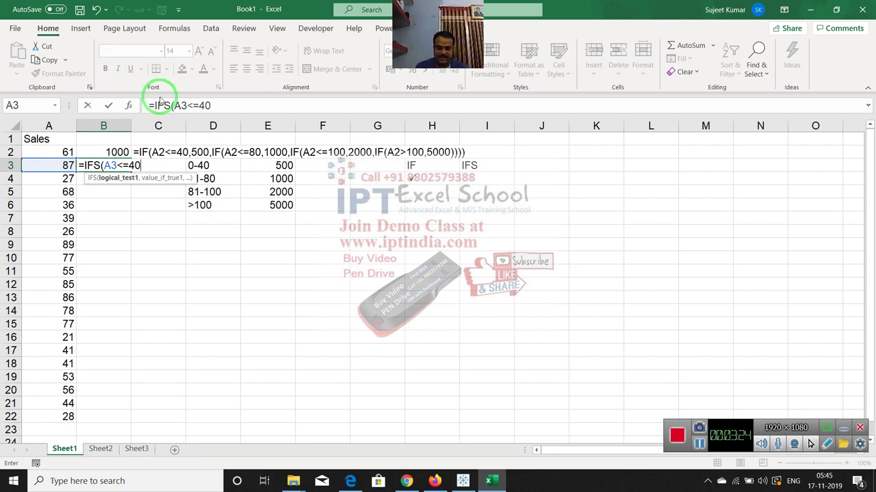
{"action": "type", "text": ",50"}
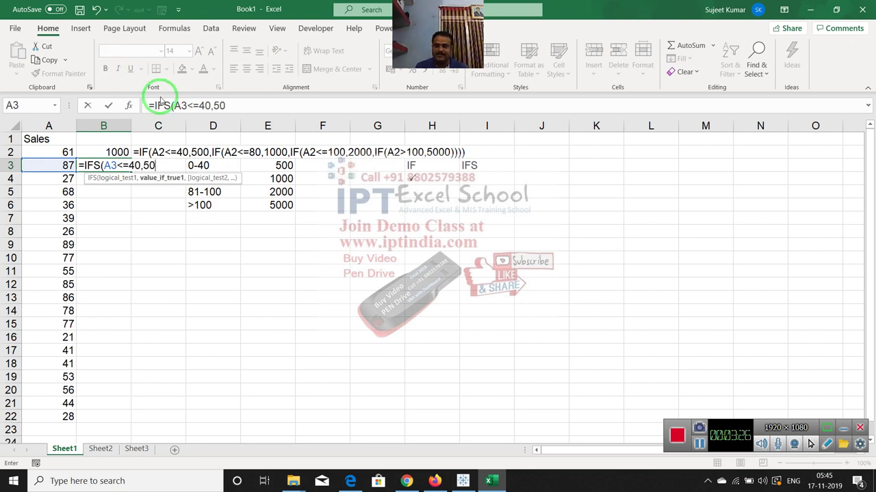
{"action": "type", "text": "00"}
{"action": "key", "text": "BackSpace"}
{"action": "type", "text": ","}
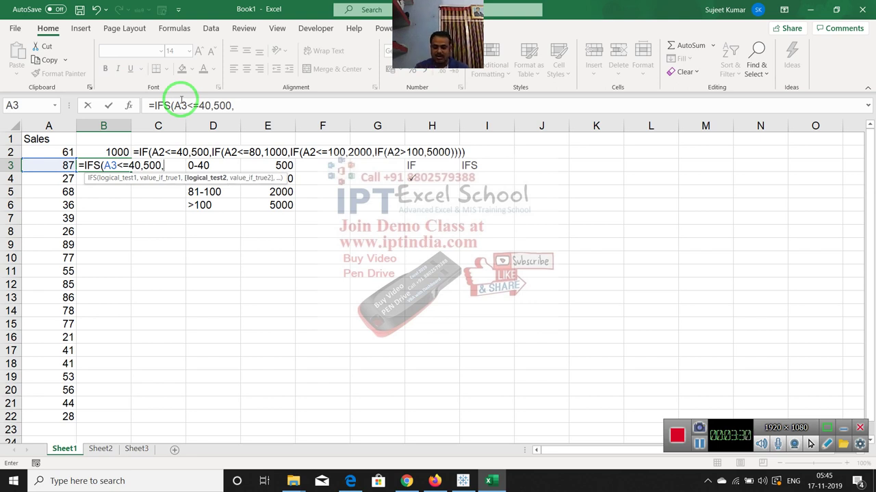
{"action": "type", "text": "A3"}
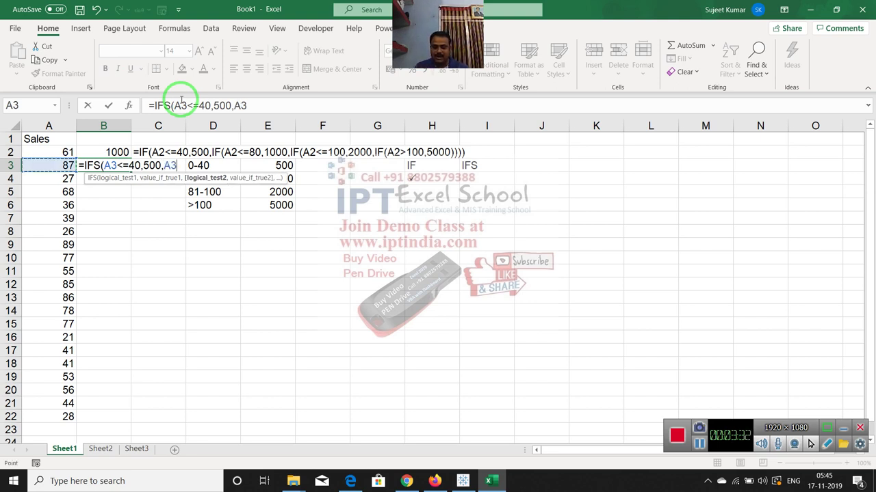
{"action": "type", "text": "<="}
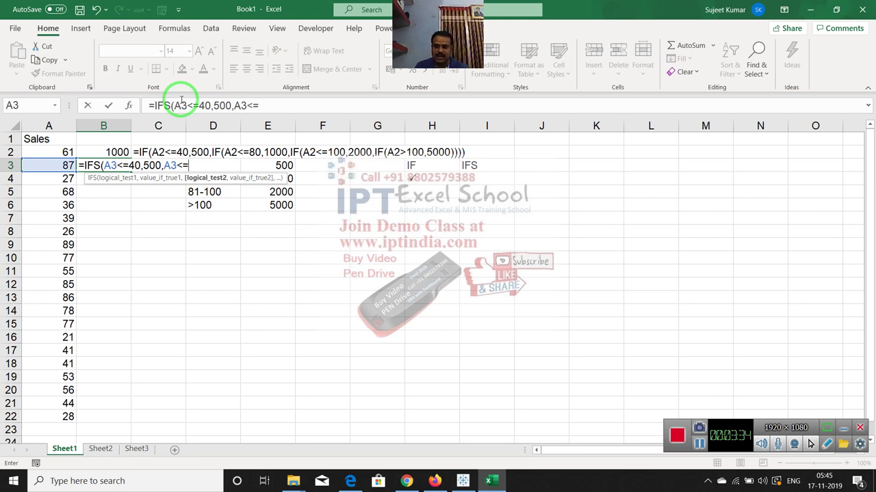
{"action": "type", "text": "80"}
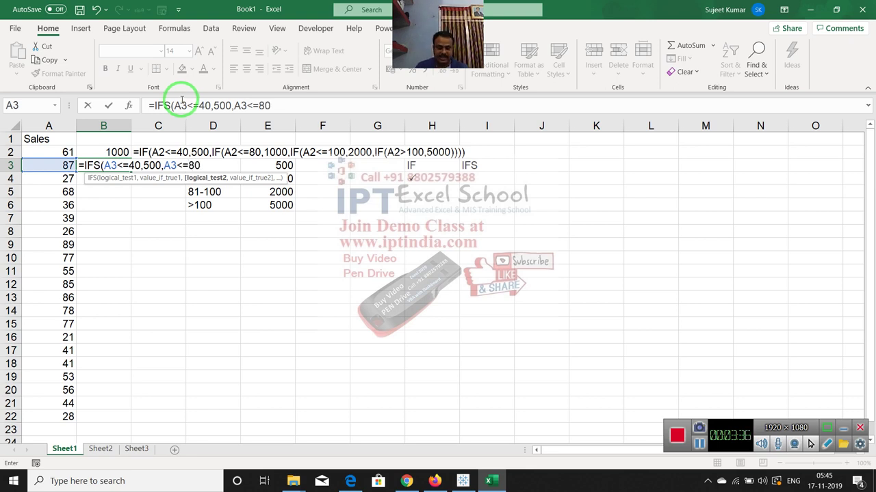
{"action": "type", "text": ",1000,"}
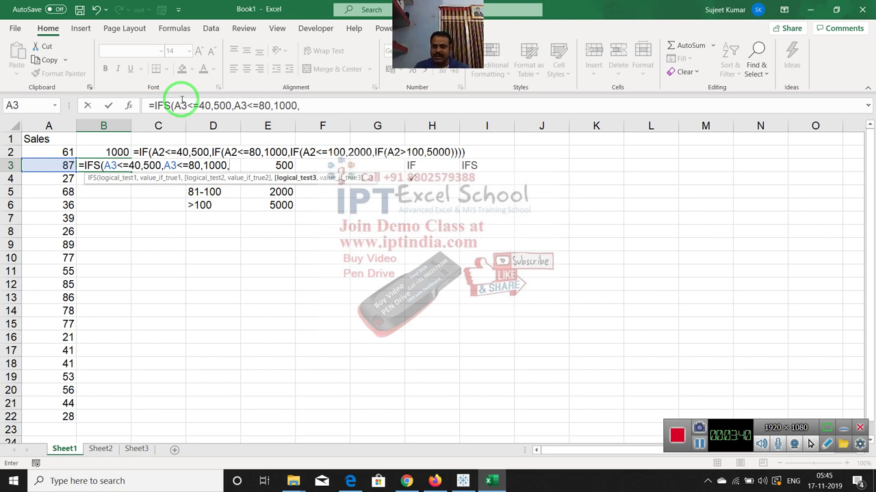
{"action": "type", "text": "a3"}
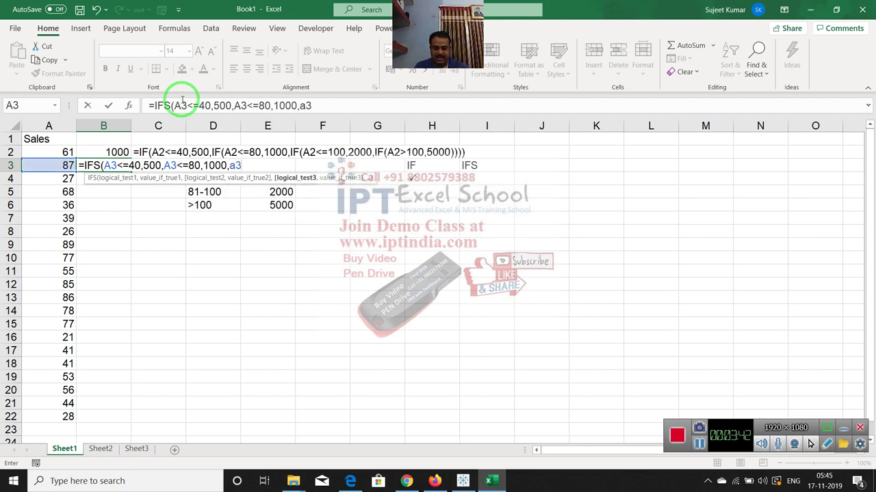
{"action": "type", "text": "<=10"}
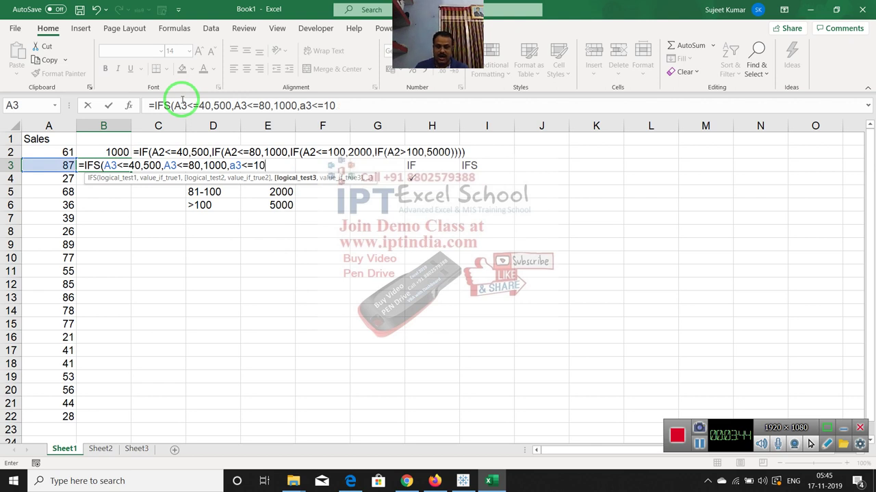
{"action": "type", "text": "0,"}
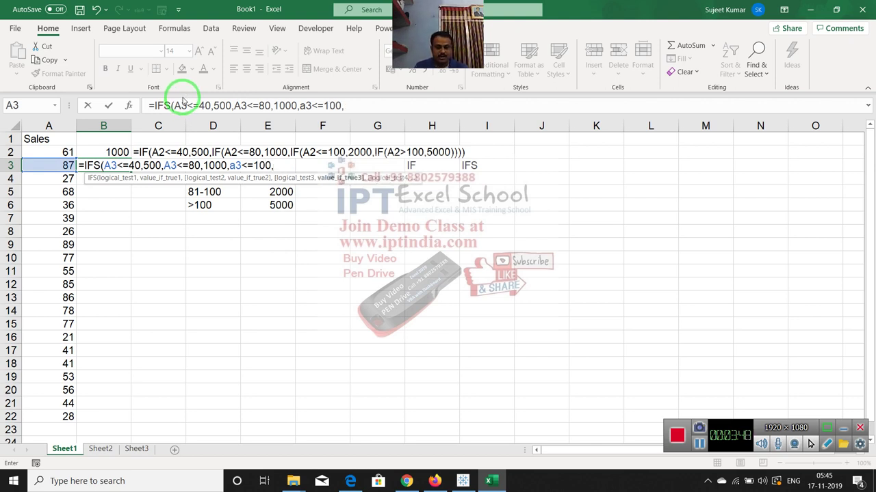
{"action": "type", "text": "2000,"}
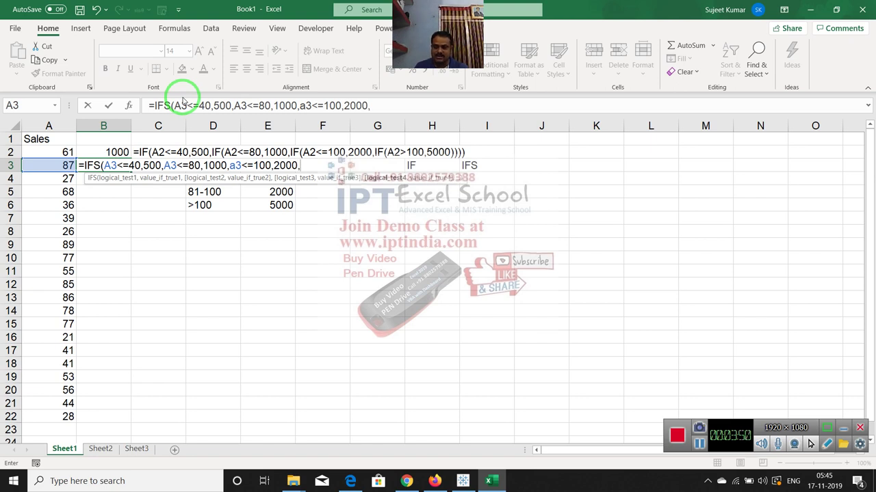
{"action": "left_click", "coordinate": [55, 165]}
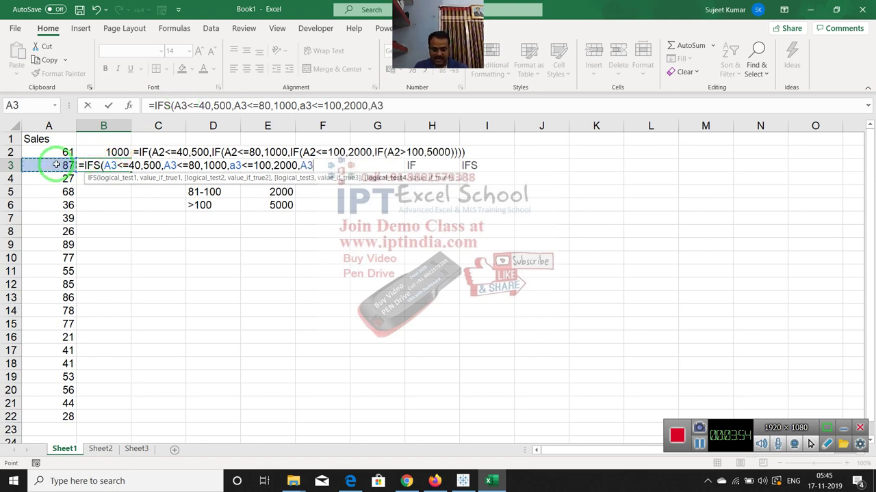
{"action": "type", "text": ">100"}
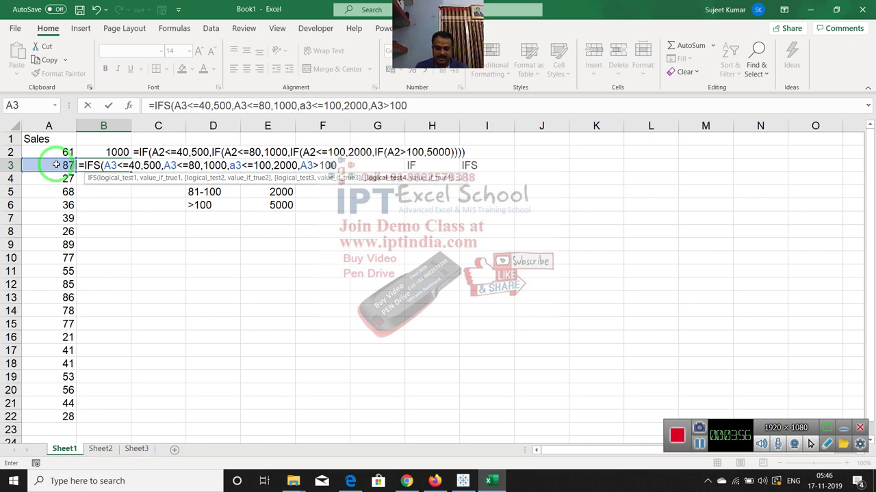
{"action": "type", "text": ",5"}
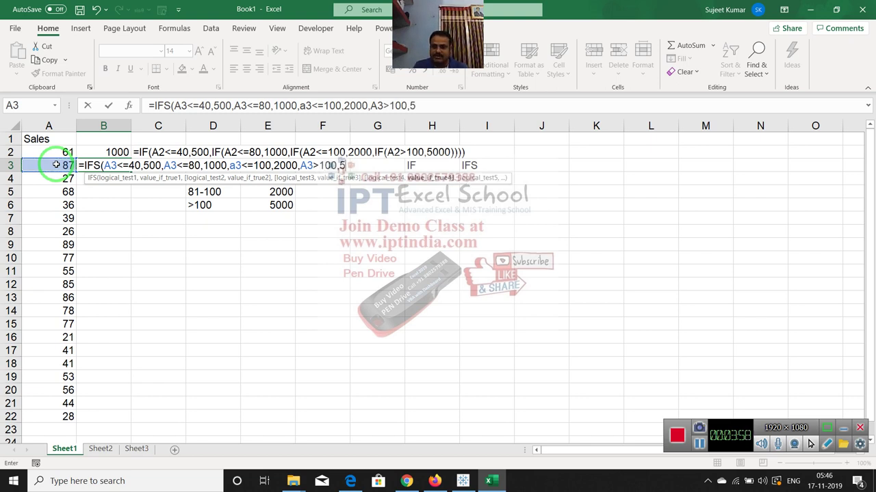
{"action": "type", "text": "000"}
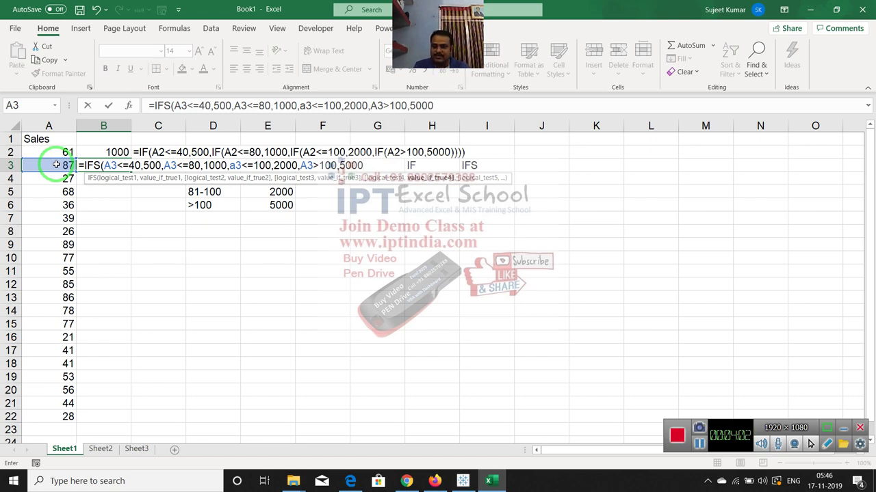
{"action": "key", "text": "Return"}
{"action": "key", "text": "Up"}
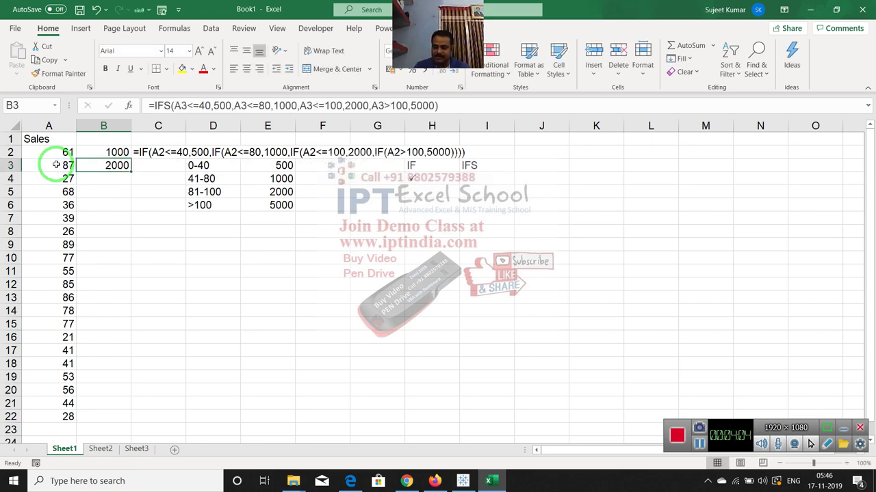
- Open B3 in edit mode so its IFS formula displays beneath the nested IF formula
{"action": "key", "text": "F2"}
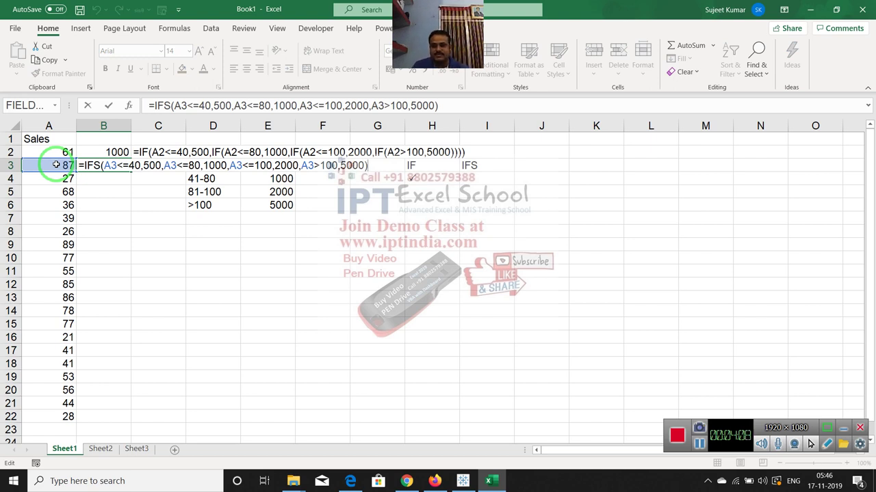
{"action": "left_click_drag", "start_coordinate": [56, 165], "coordinate": [189, 219]}
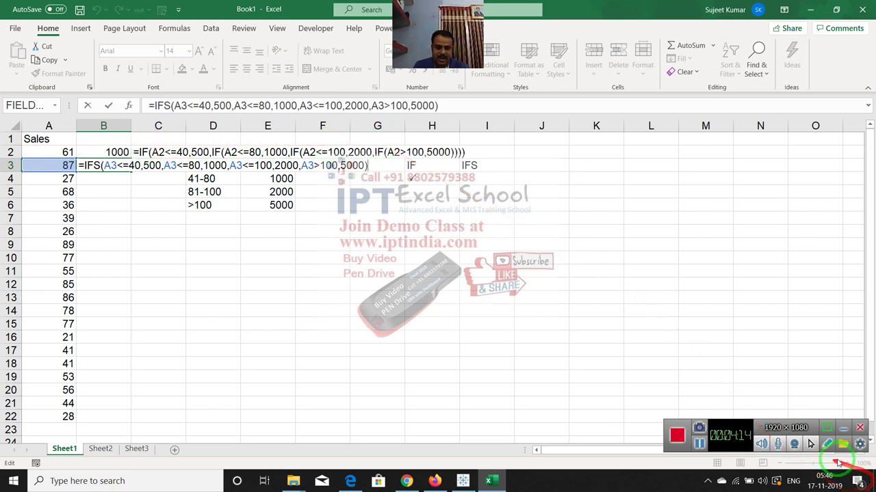
{"action": "left_click", "coordinate": [826, 444]}
{"action": "left_click", "coordinate": [810, 444]}
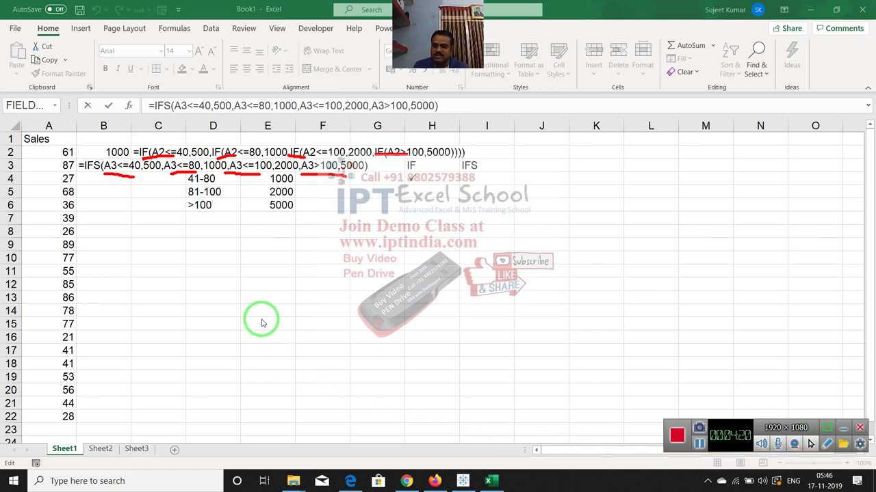
{"action": "left_click", "coordinate": [255, 277]}
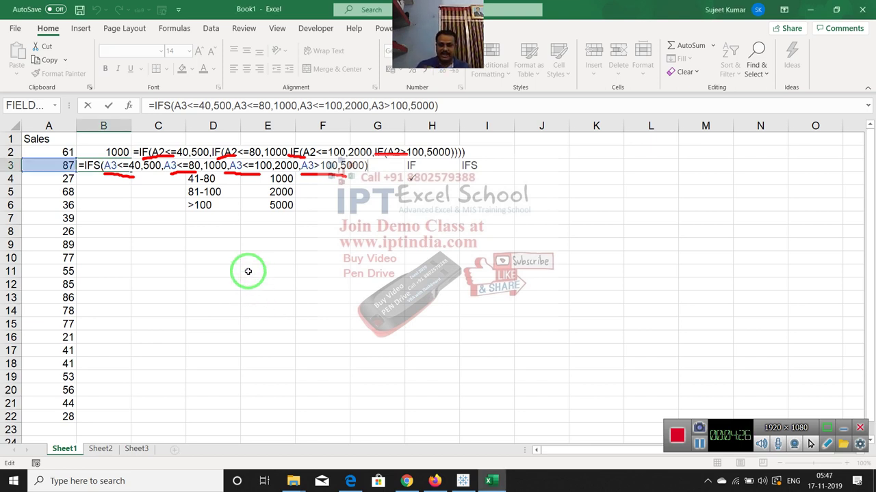
- Minimize Excel with Win+D and underline the Advanced Excel Training promo in red
{"action": "key", "text": "super+d"}
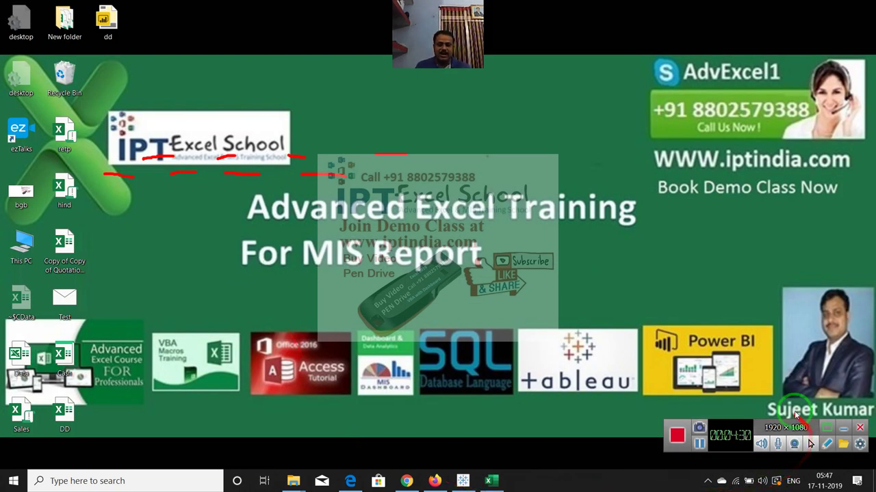
{"action": "left_click_drag", "start_coordinate": [342, 243], "coordinate": [715, 383]}
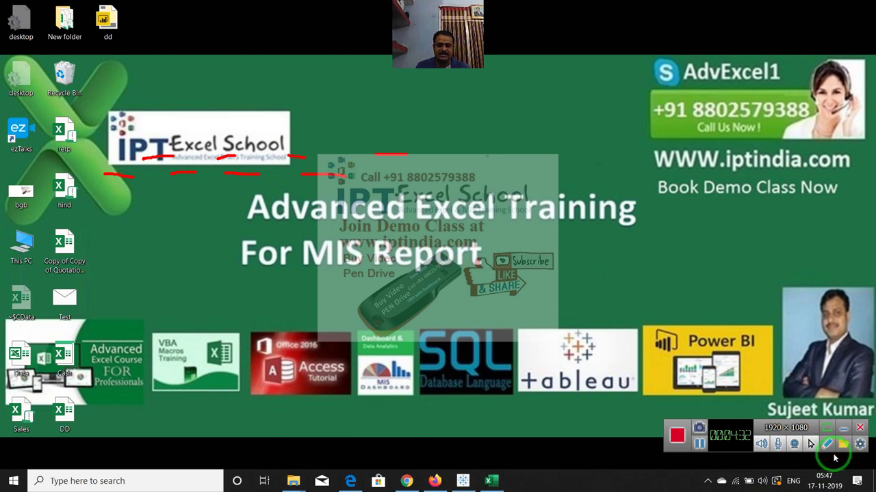
{"action": "left_click", "coordinate": [787, 448]}
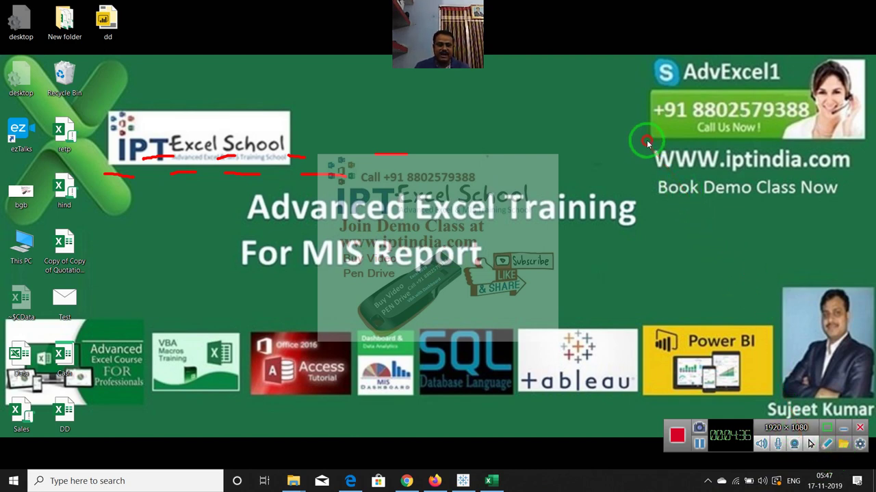
{"action": "left_click_drag", "start_coordinate": [648, 143], "coordinate": [854, 186]}
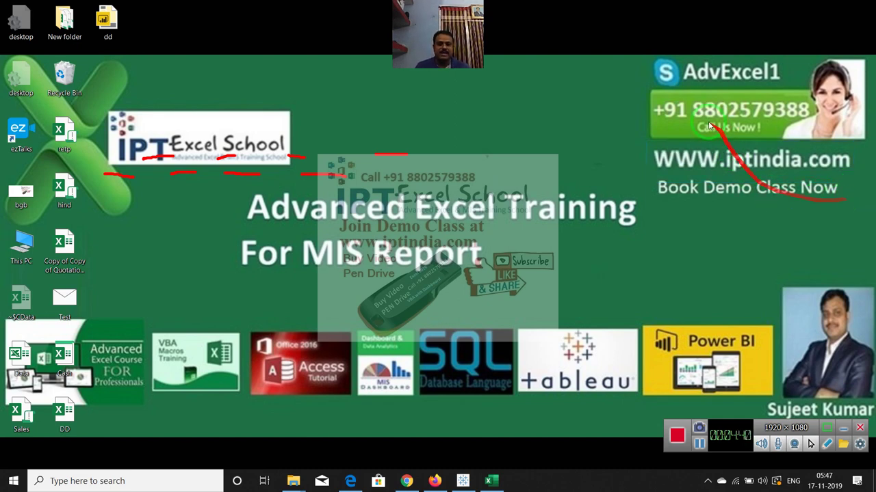
{"action": "mouse_move", "coordinate": [746, 117]}
{"action": "left_mouse_down"}
{"action": "mouse_move", "coordinate": [634, 69]}
{"action": "mouse_move", "coordinate": [787, 81]}
{"action": "left_mouse_up"}
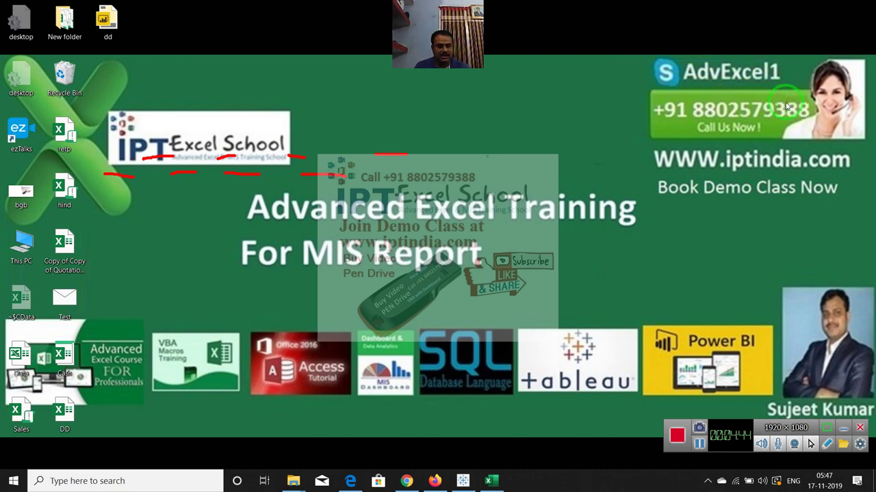